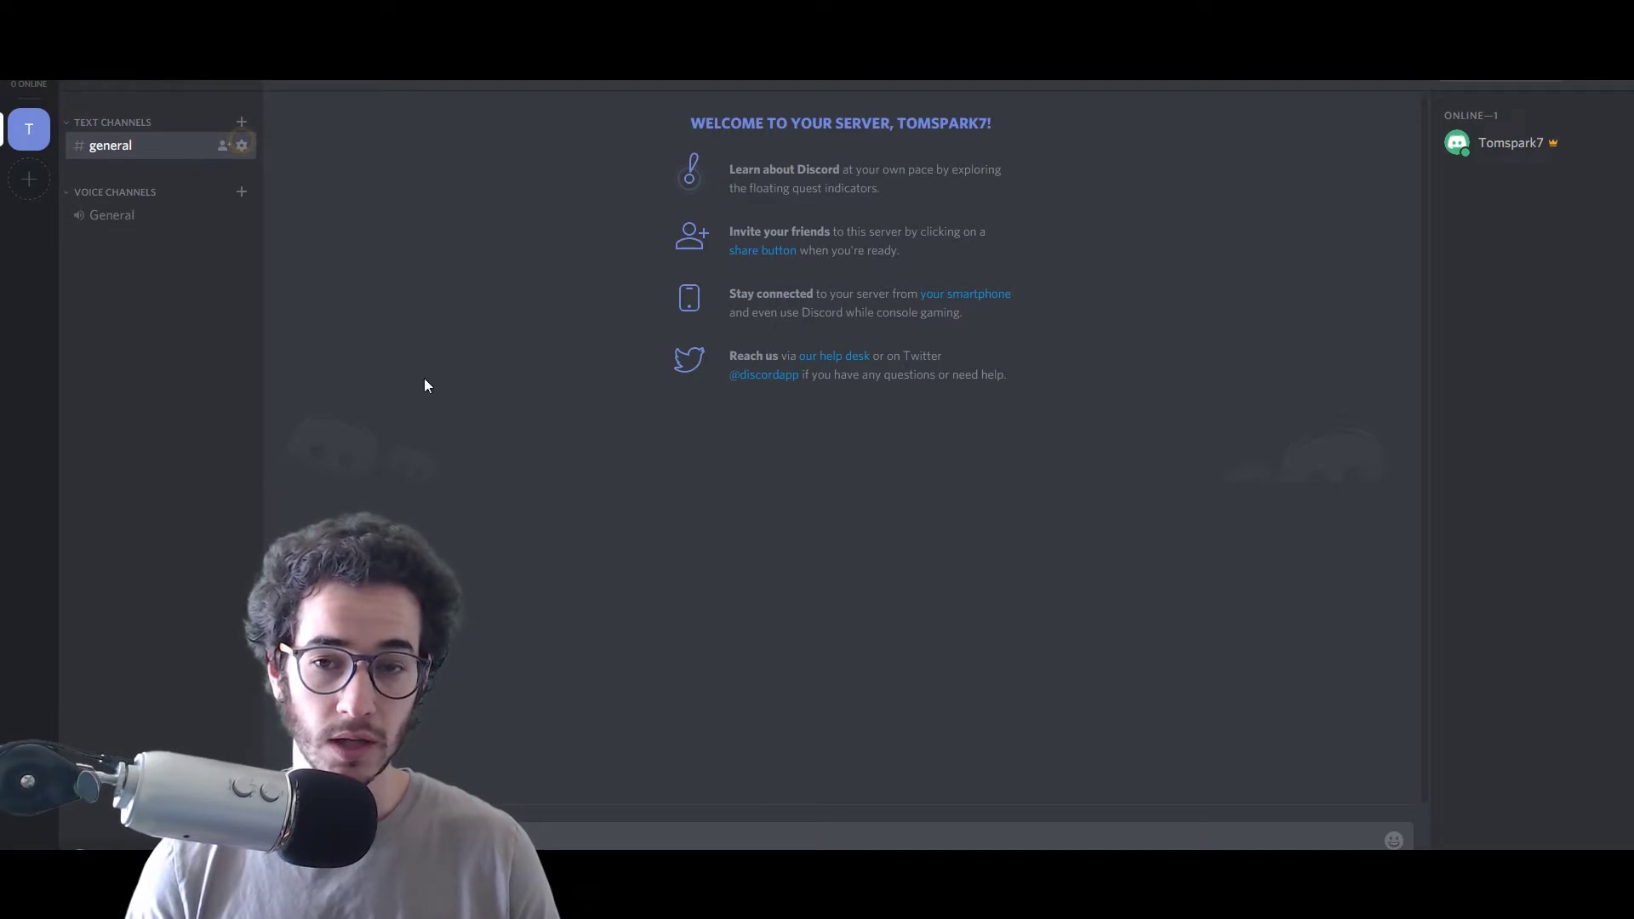
Step: Post a message in the general channel, then start a new text channel
click(541, 831)
key(Return)
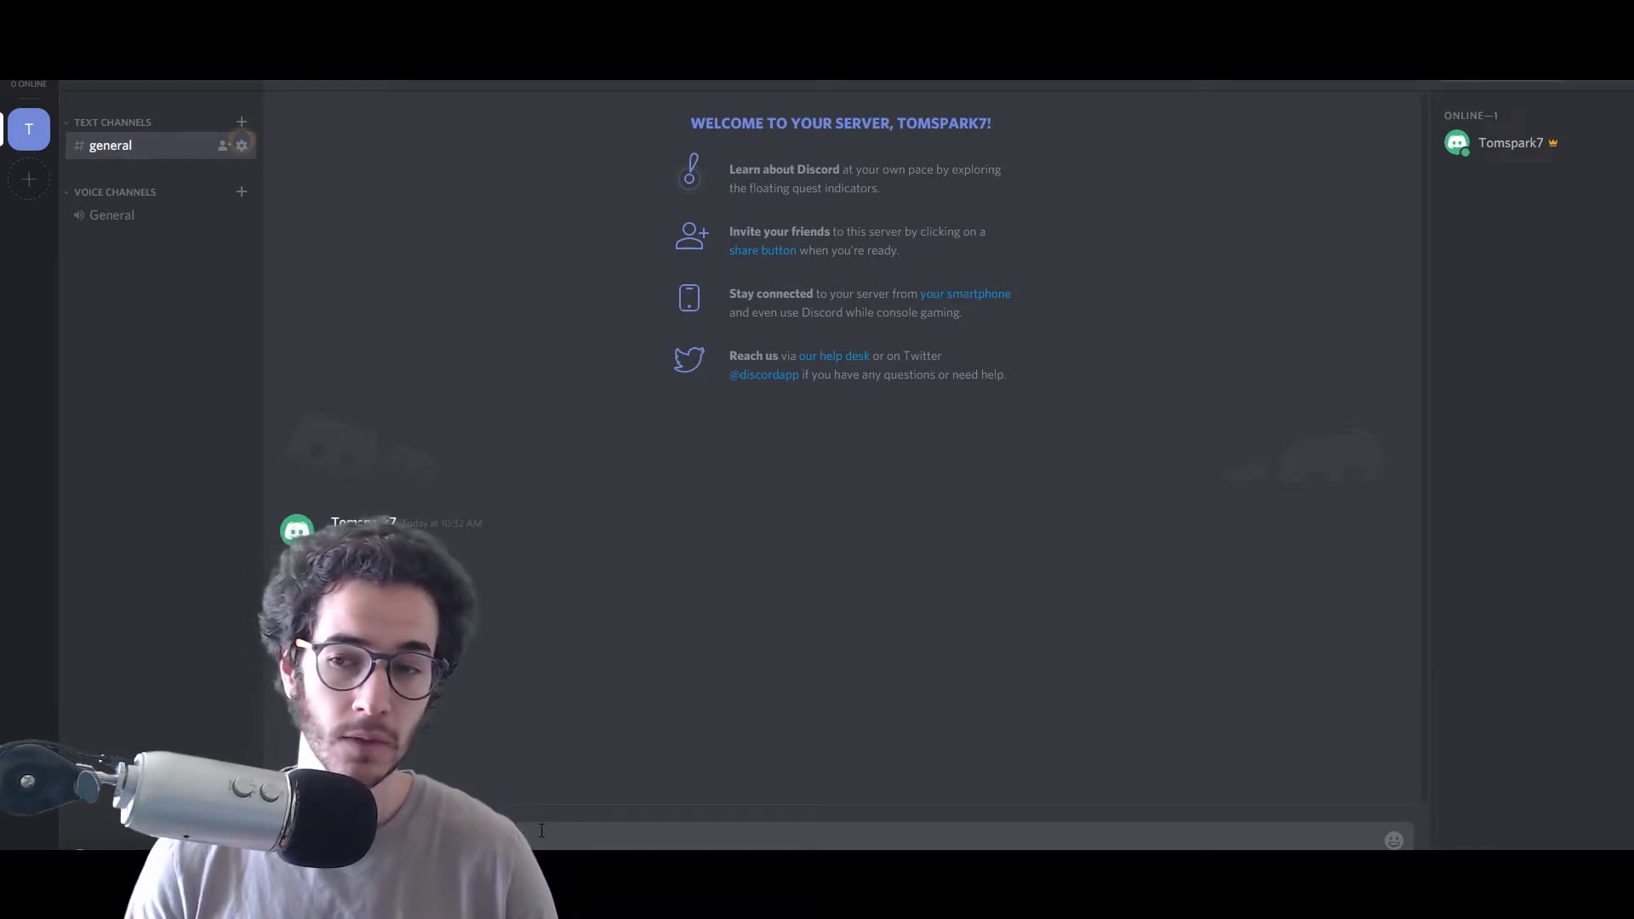
click(241, 122)
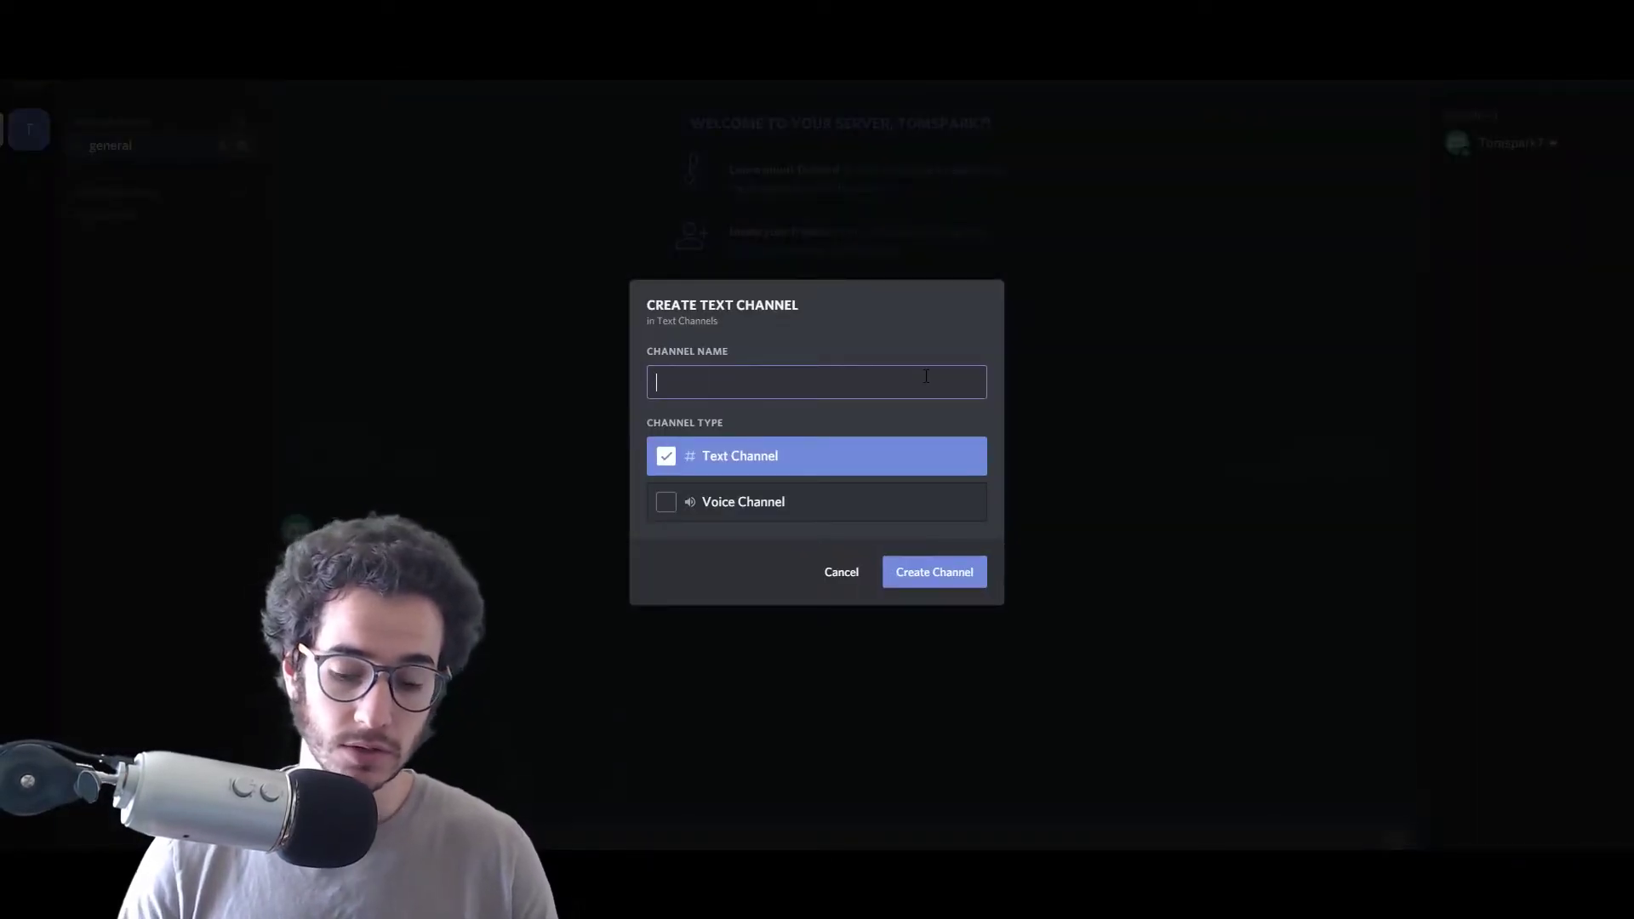
Step: Discard the open form and create a voice channel named test2
click(1094, 274)
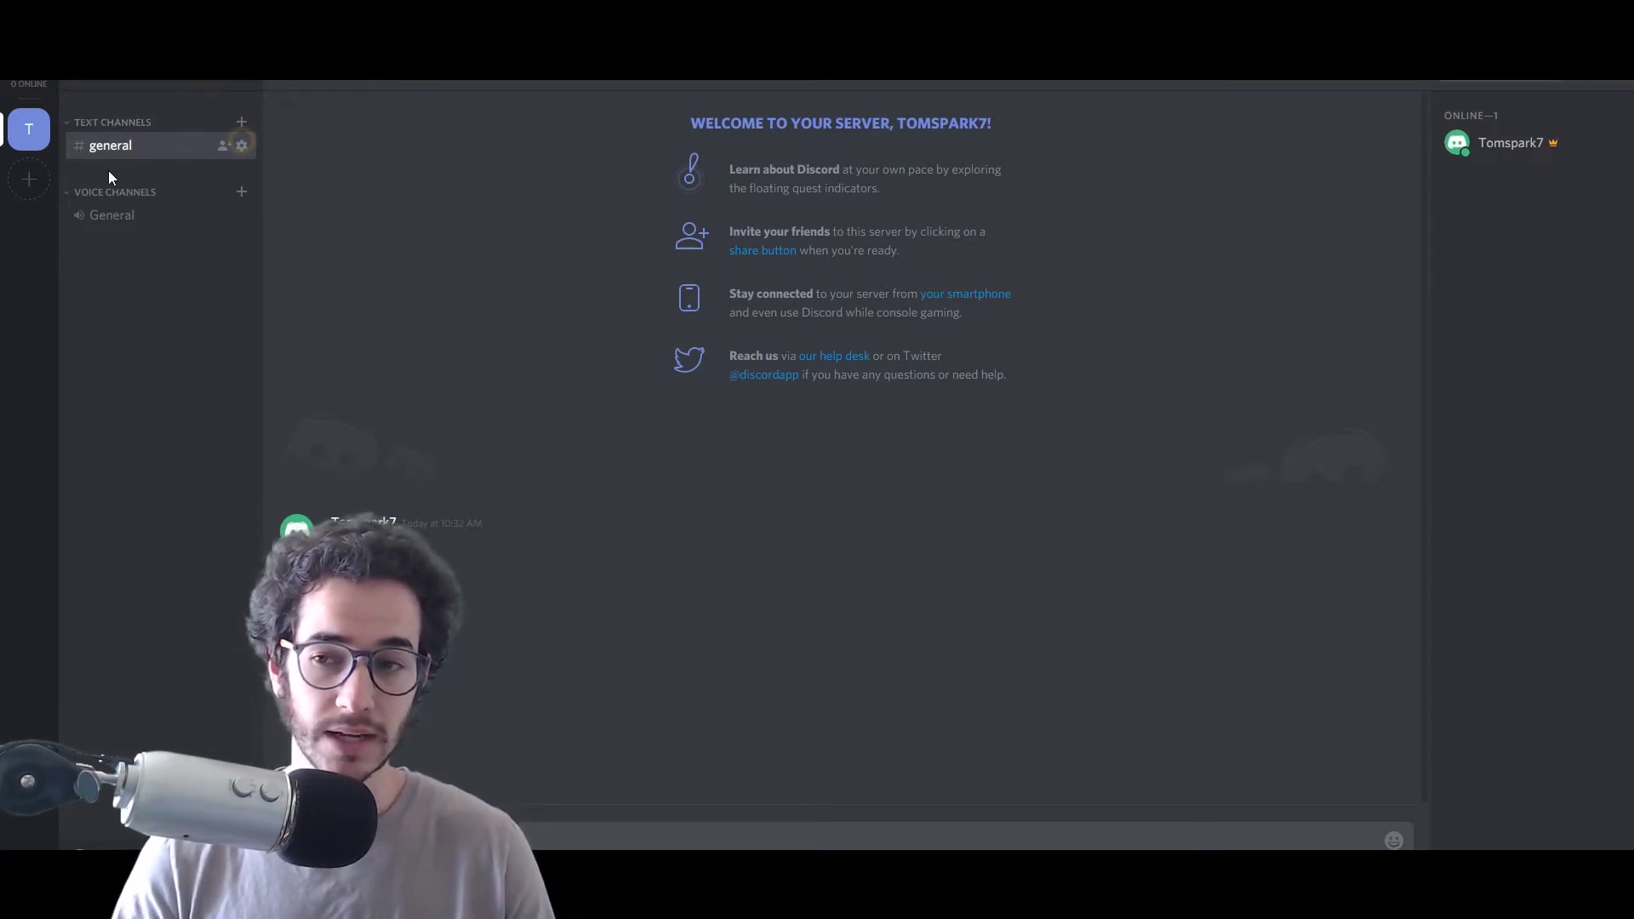
click(241, 191)
text(t)
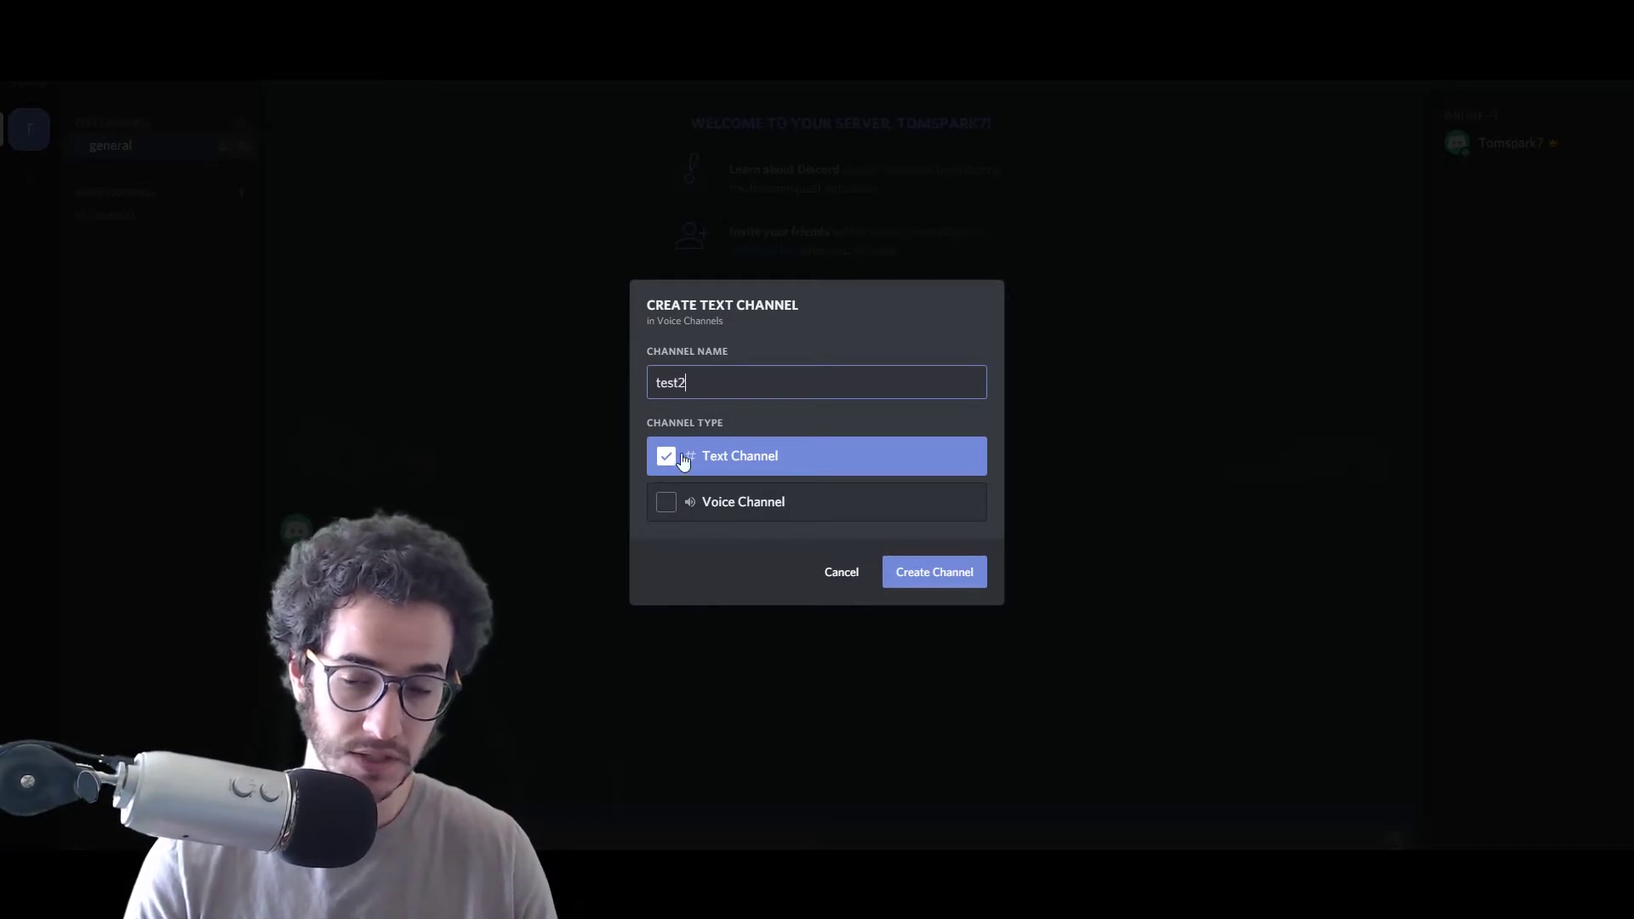
text(est2)
click(681, 502)
click(919, 574)
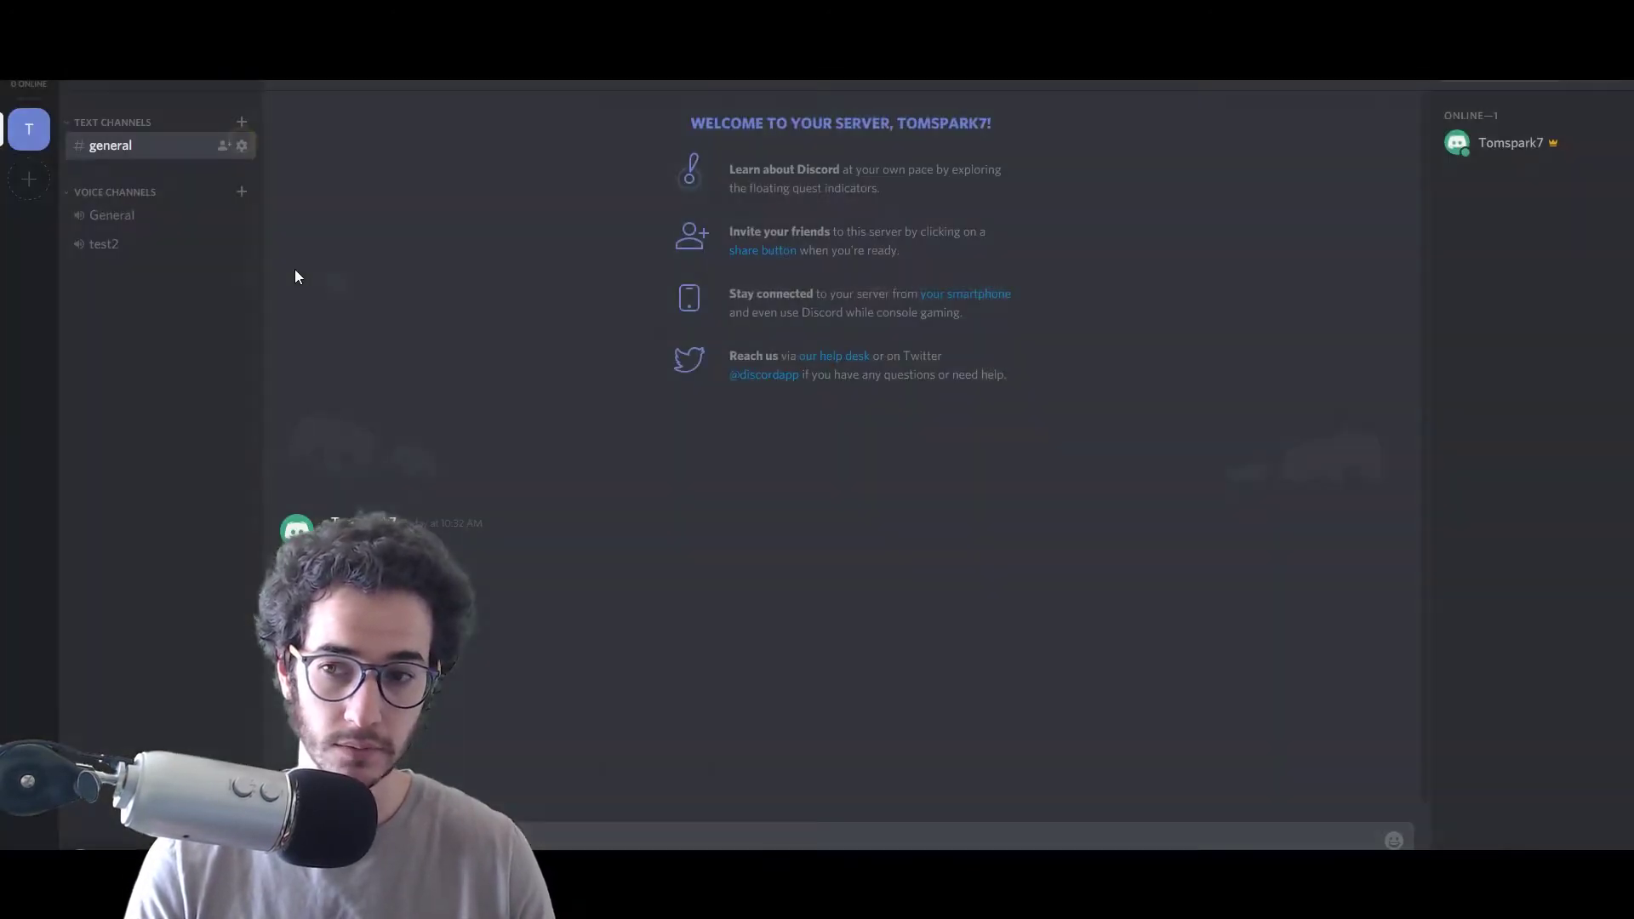
Step: Create another text channel named test3
click(242, 122)
text(test3)
click(930, 576)
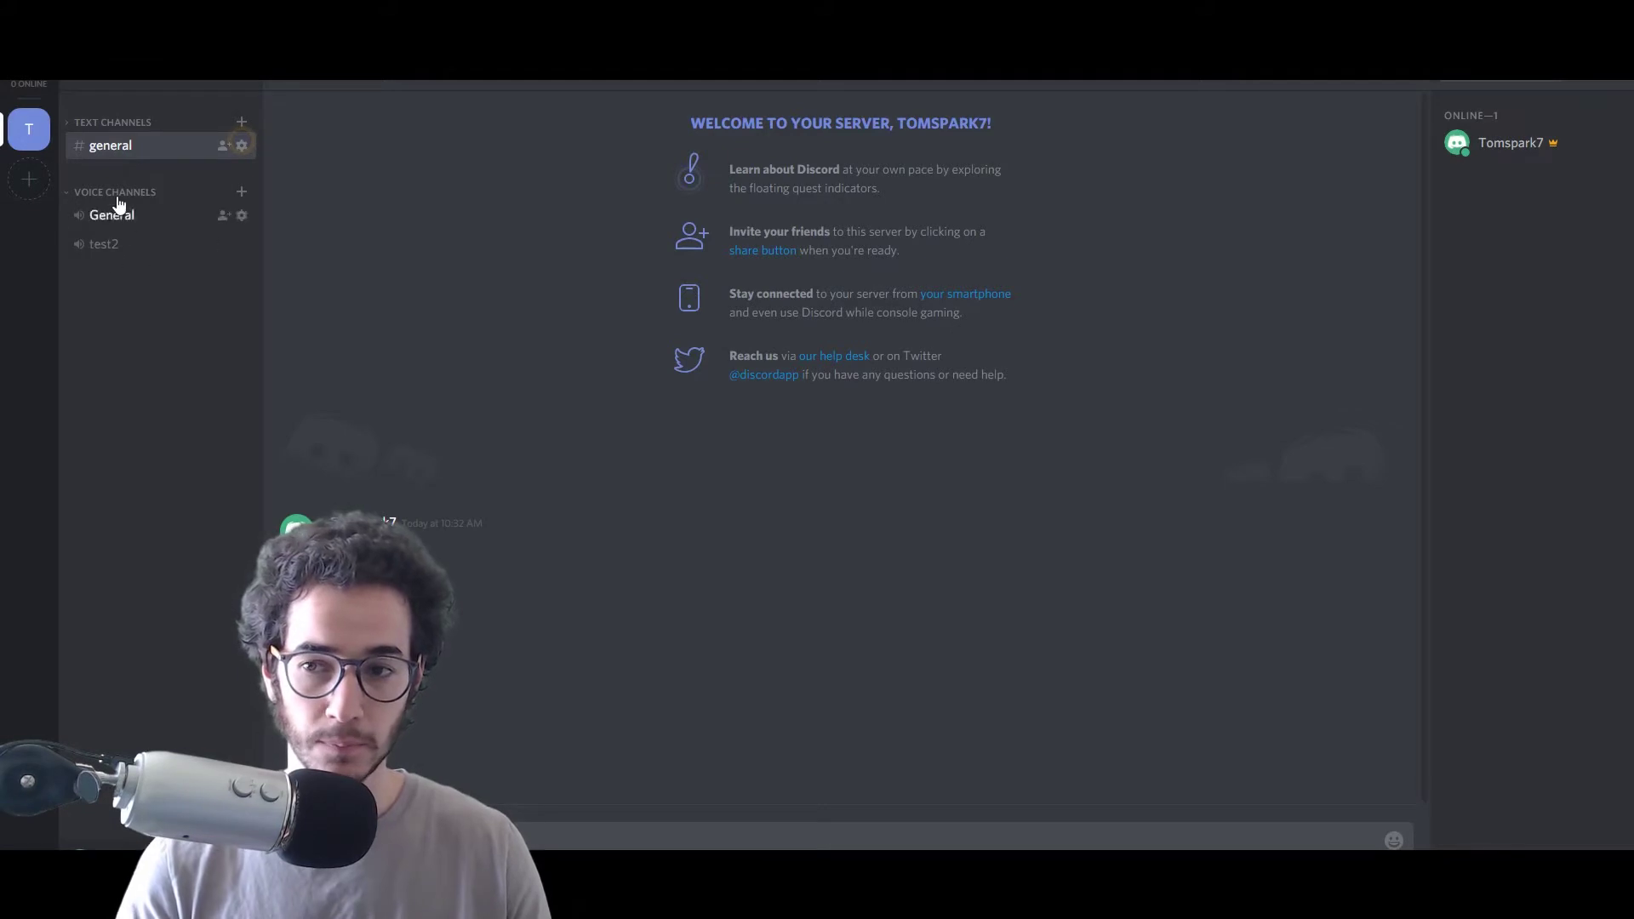
Step: Create text channels test3 and text-channel, then expand and collapse the Text Channels list
click(242, 123)
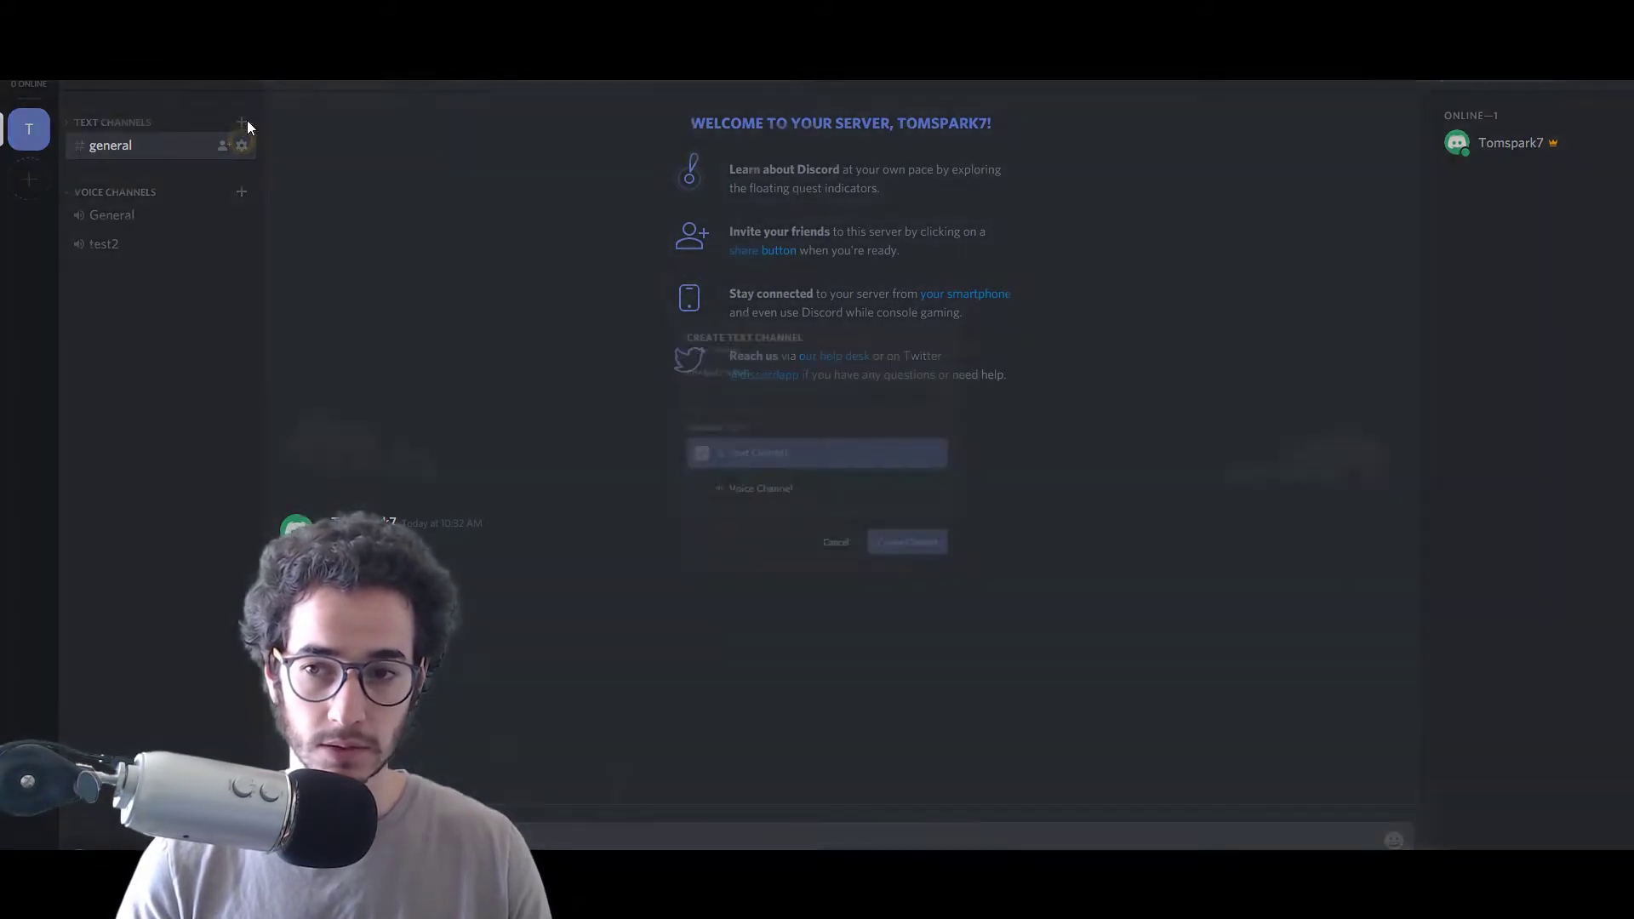
text(test3)
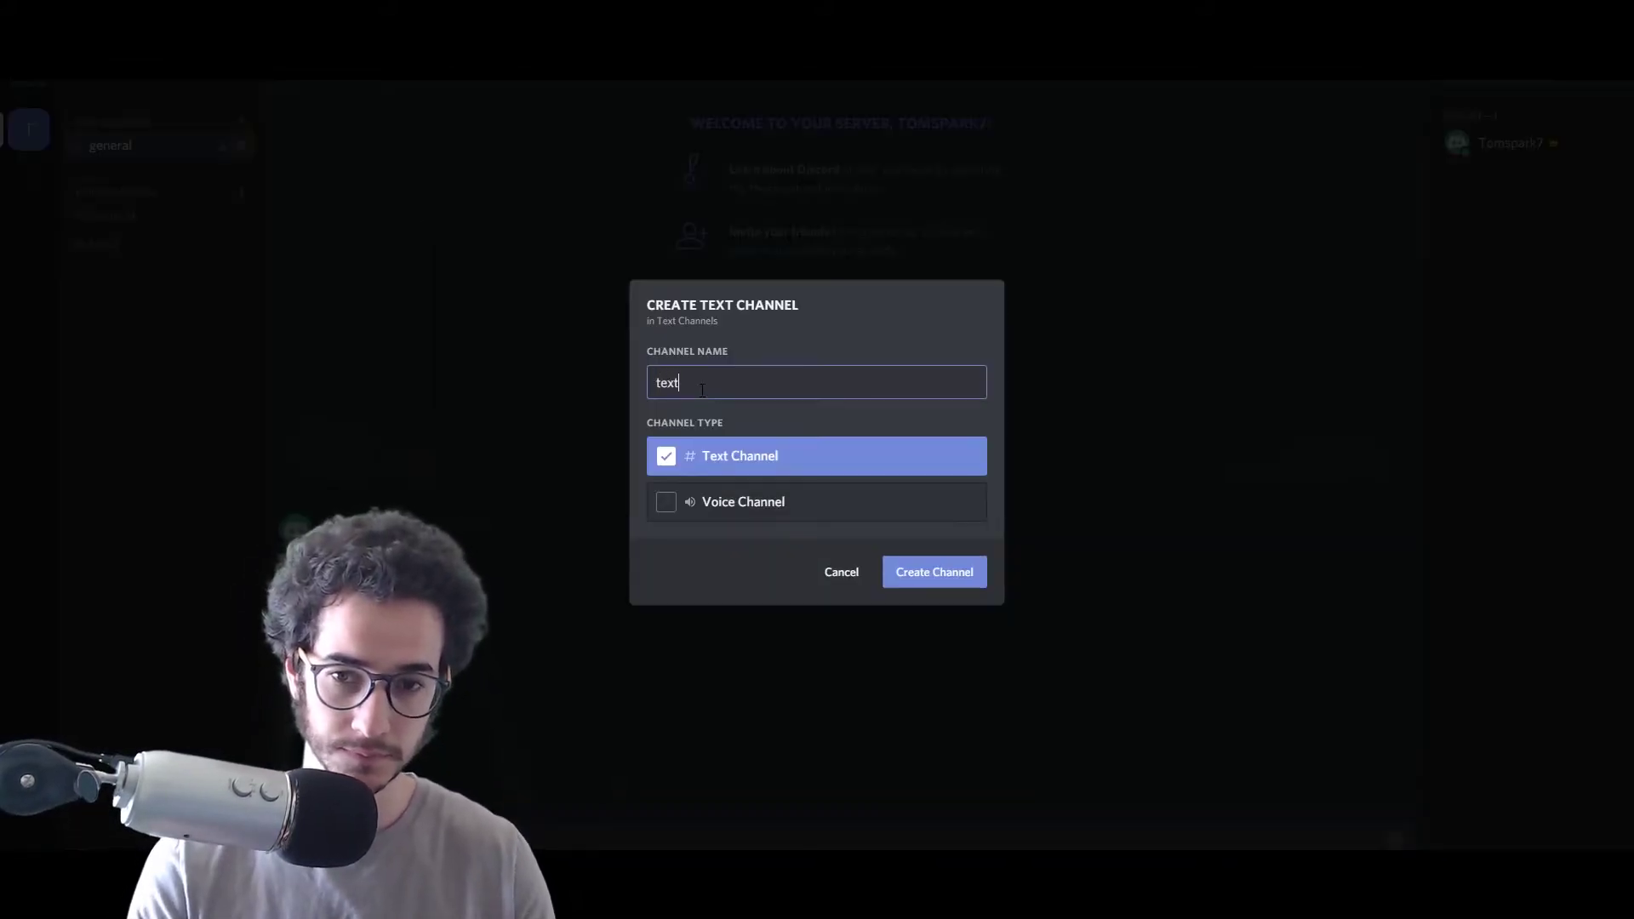
click(910, 571)
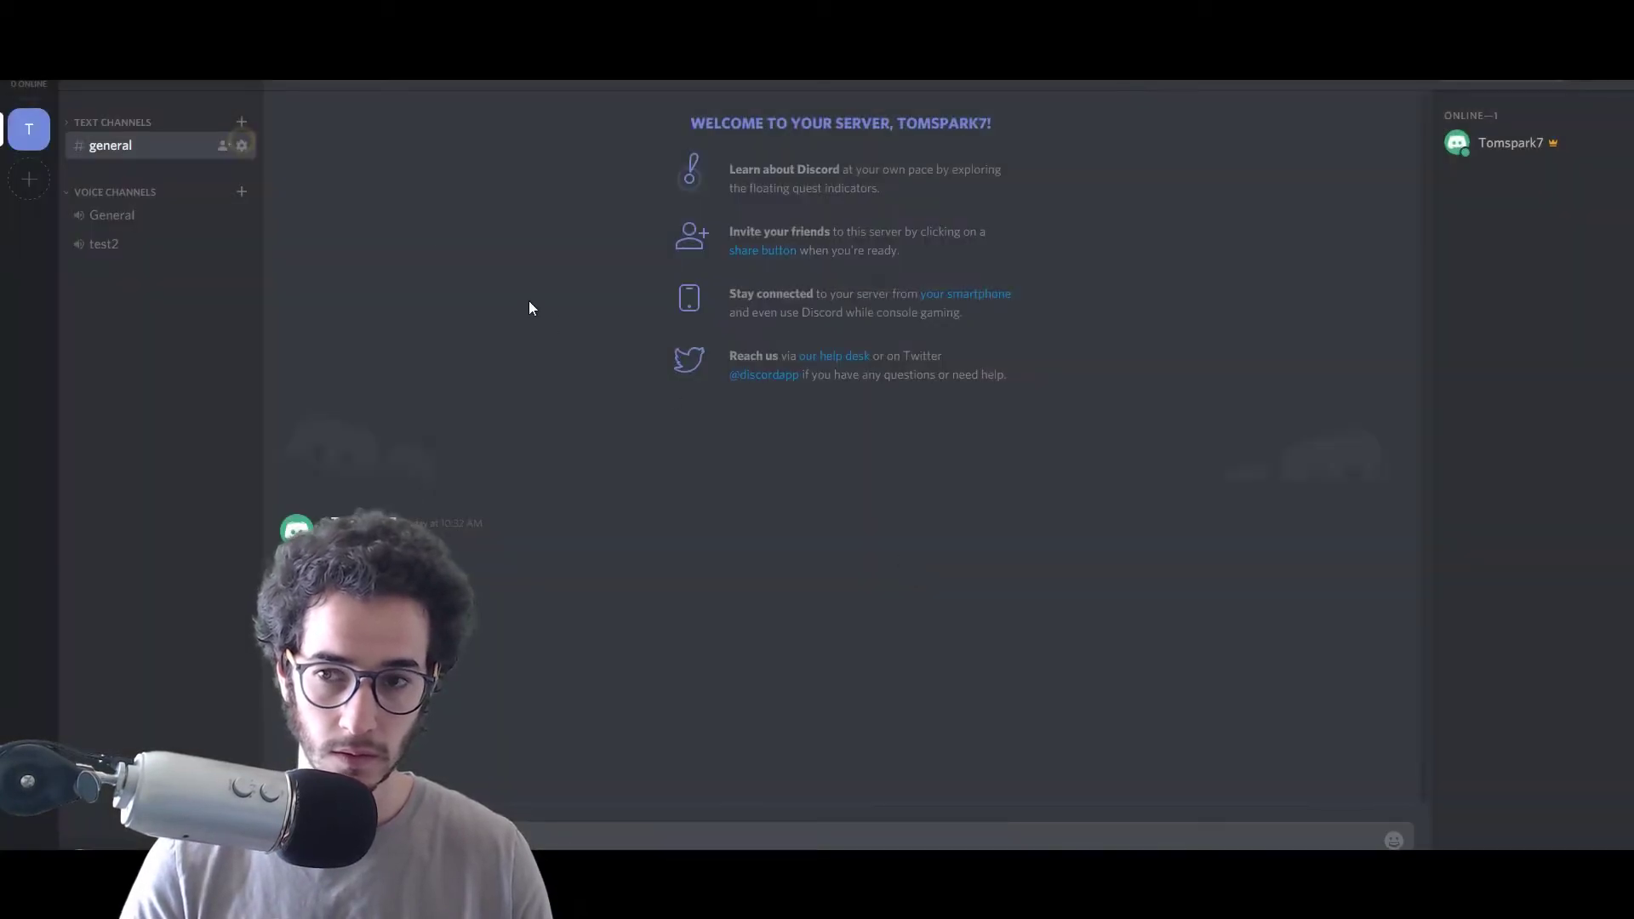
click(242, 122)
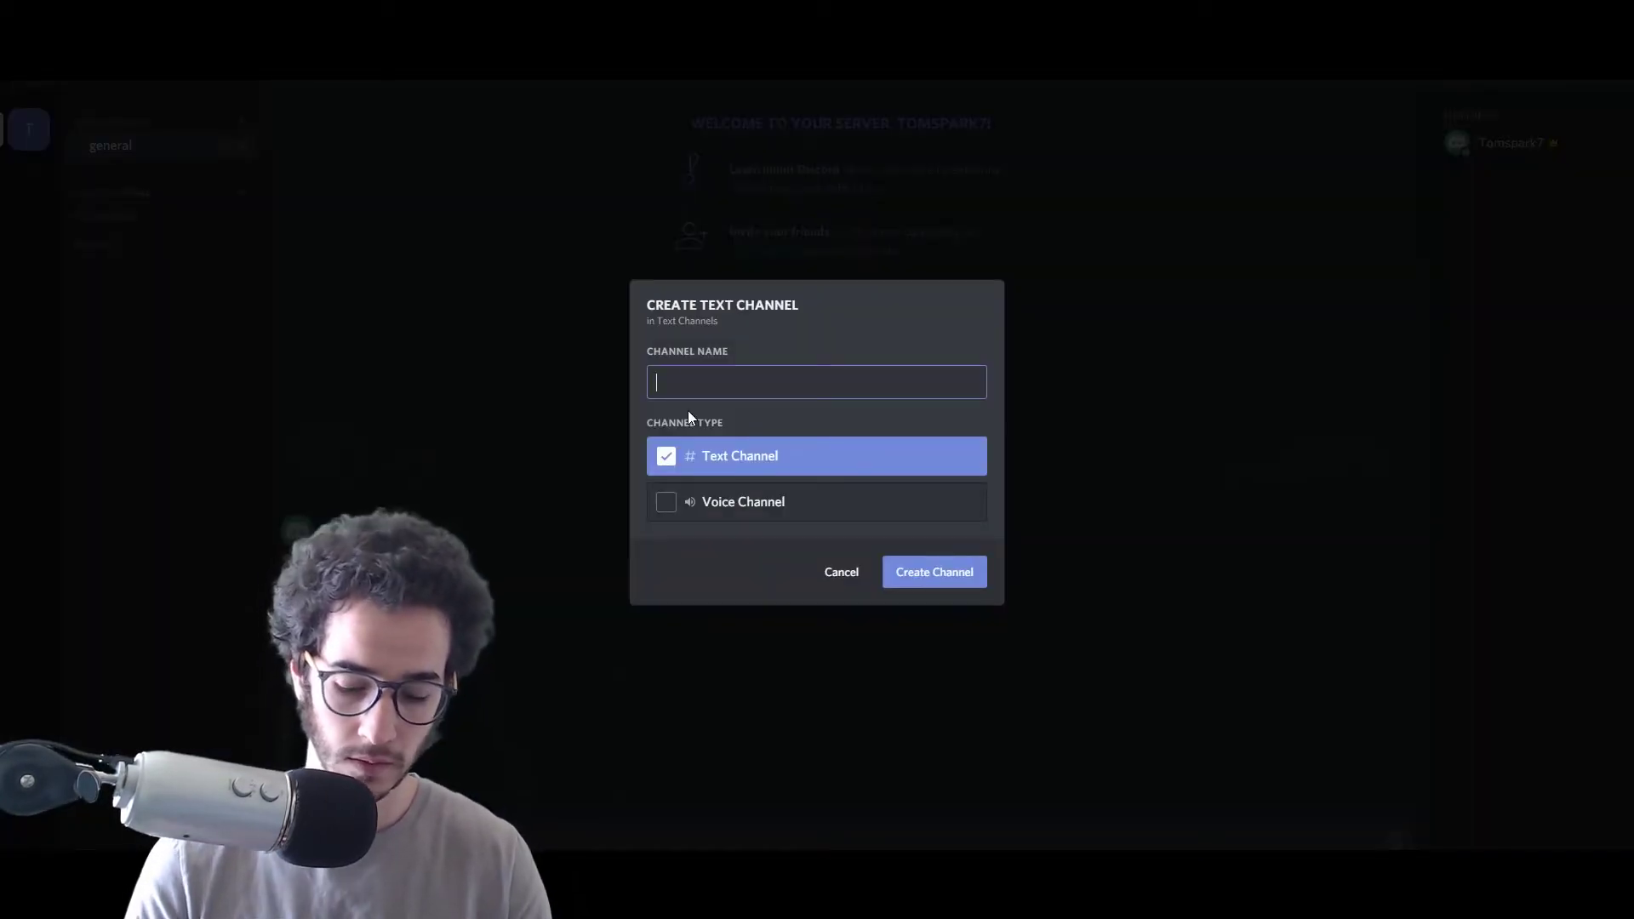
text(text-channel)
click(968, 572)
click(153, 124)
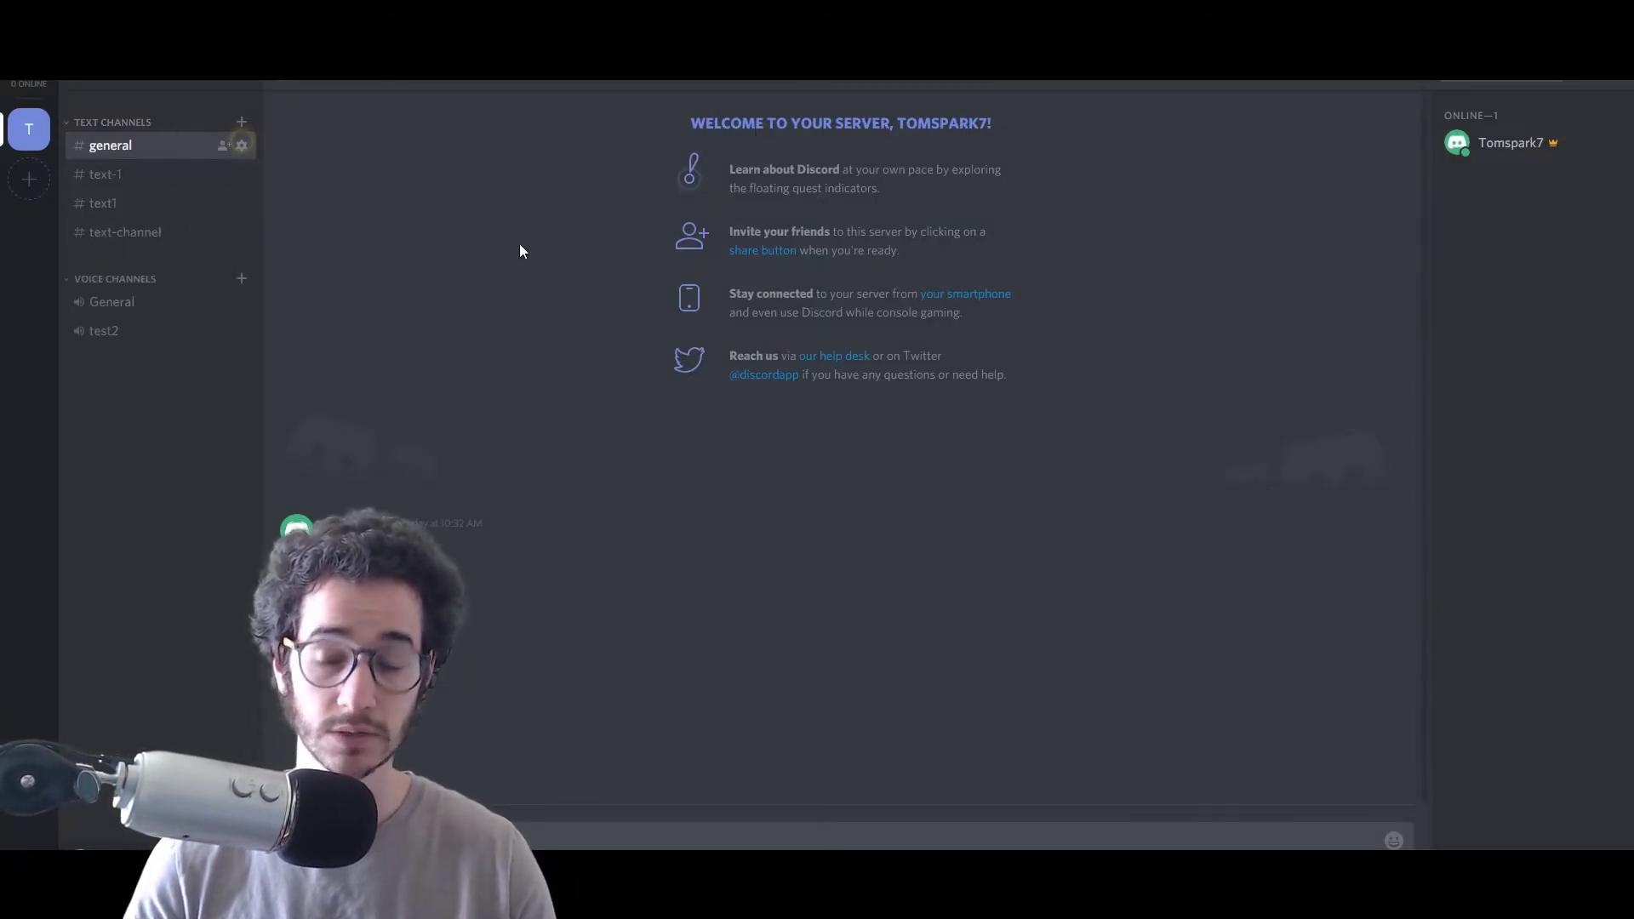
click(111, 122)
Step: Expand the text channels and send 'hey' in text-1
click(141, 125)
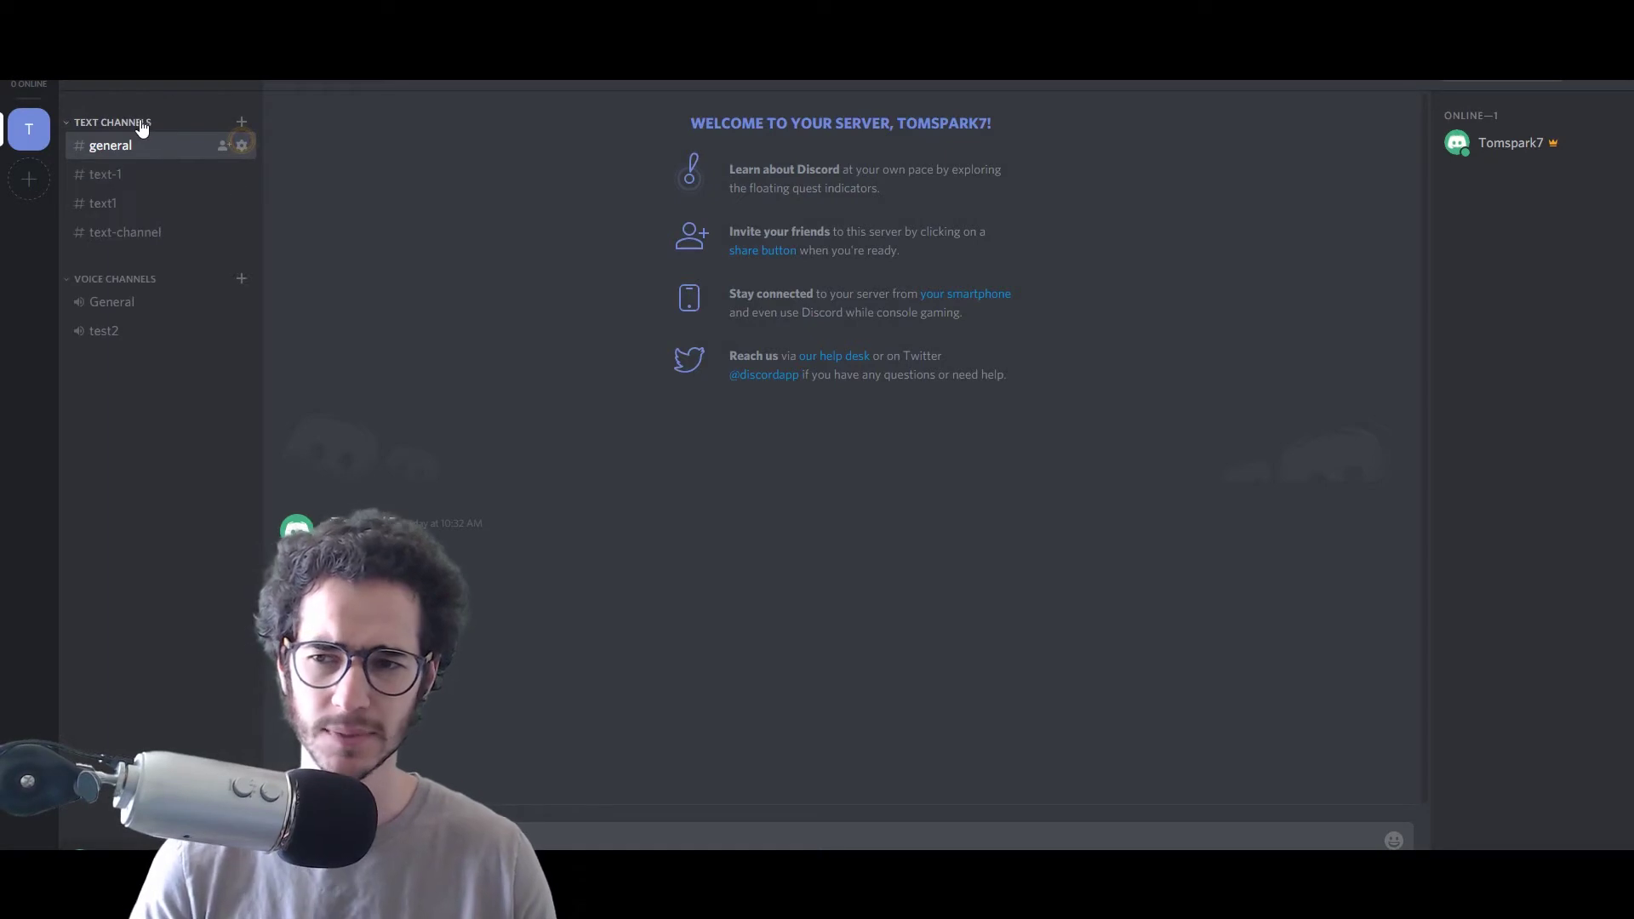
click(142, 124)
click(141, 125)
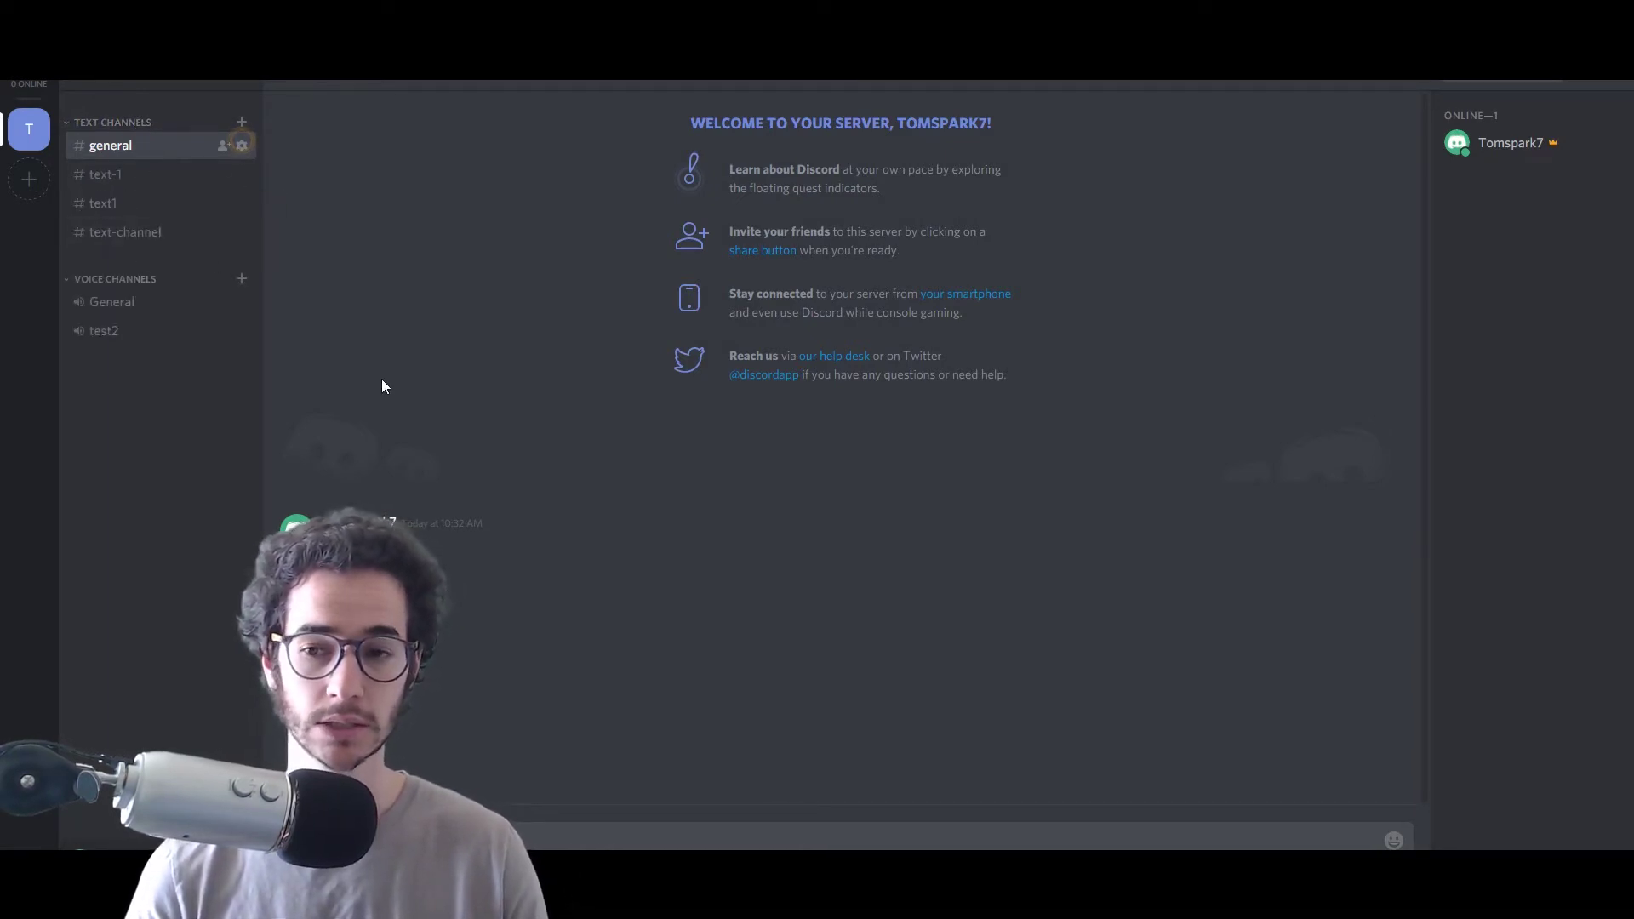
click(131, 174)
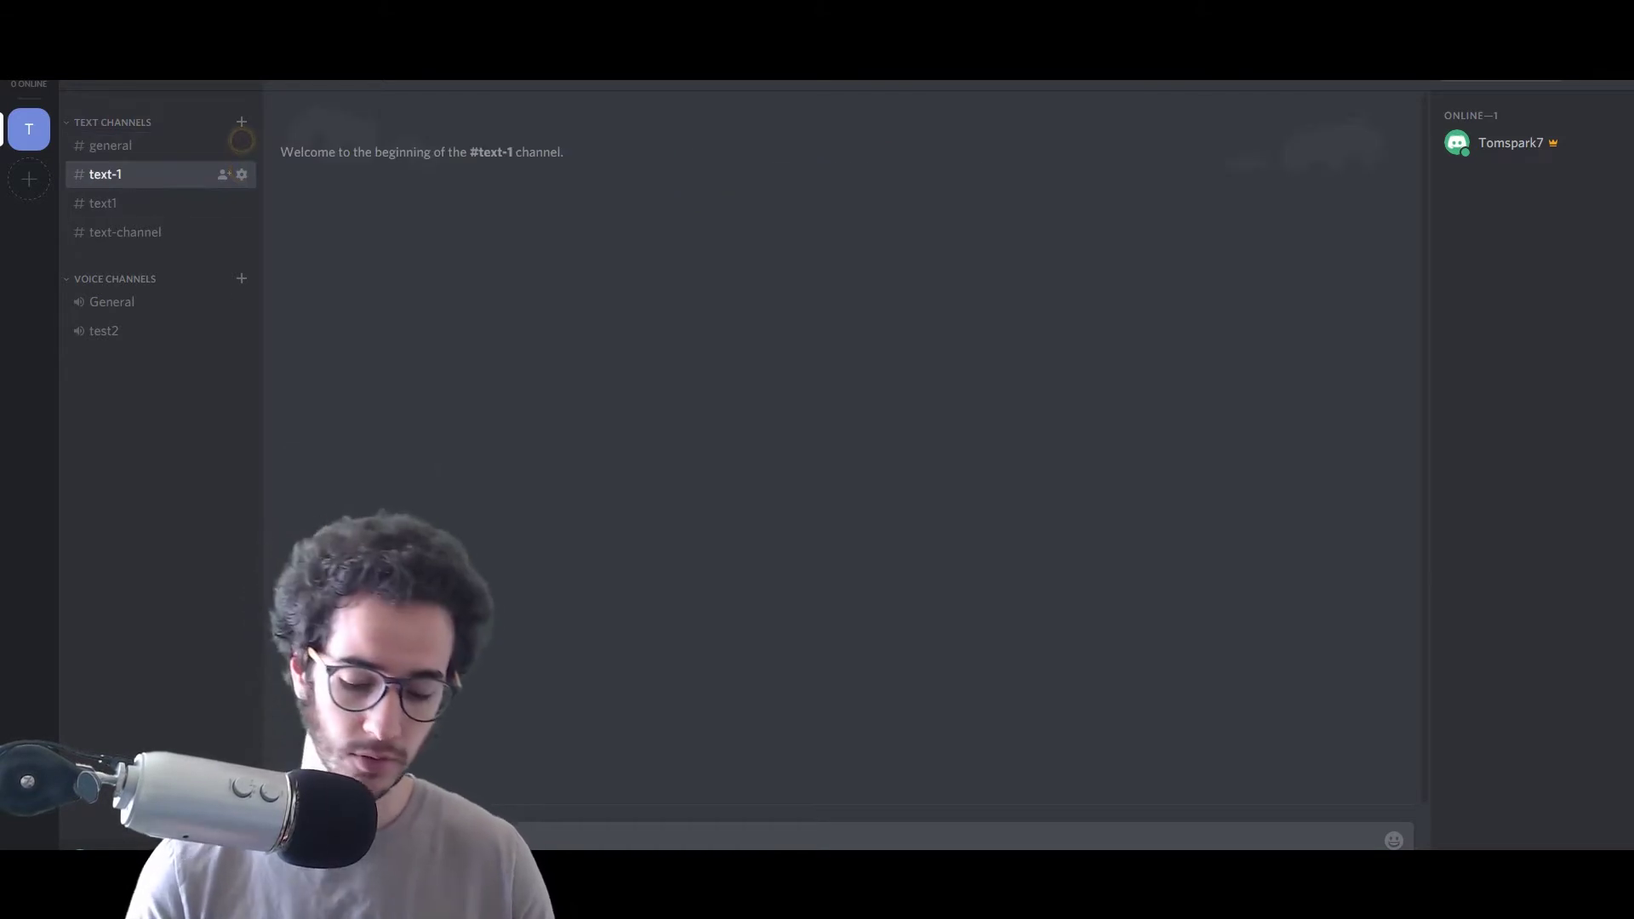
key(Return)
Step: Browse through text1 and general, then return to text-1
click(119, 202)
click(120, 155)
click(99, 150)
click(102, 170)
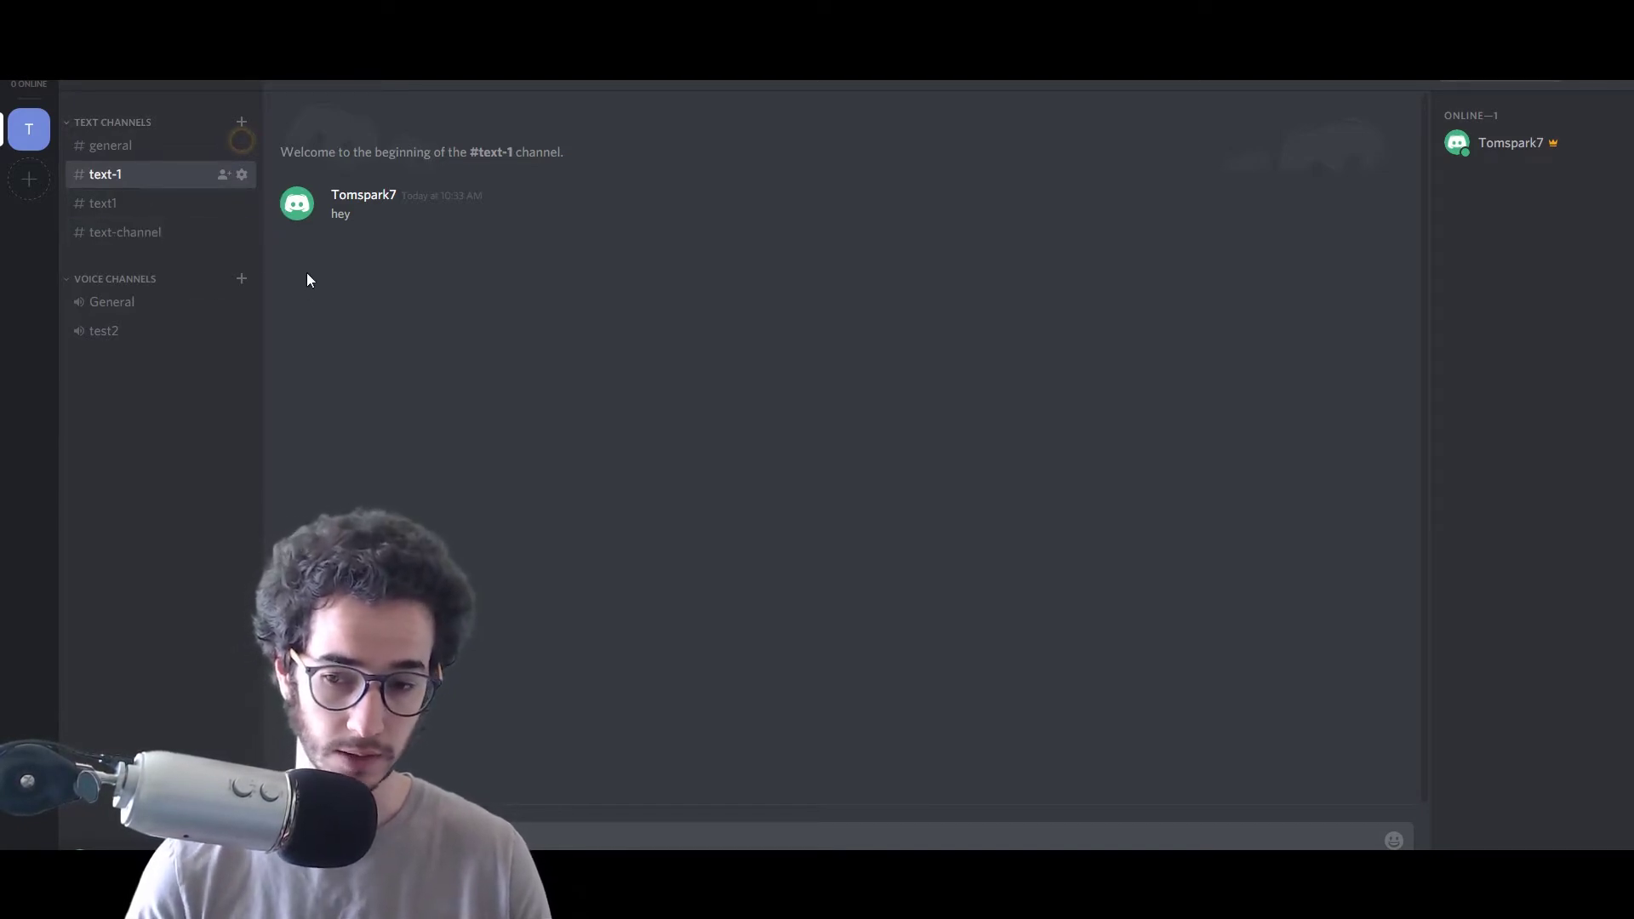
Step: Join the General voice channel and toggle mute and deafen, ending fully unmuted
click(142, 311)
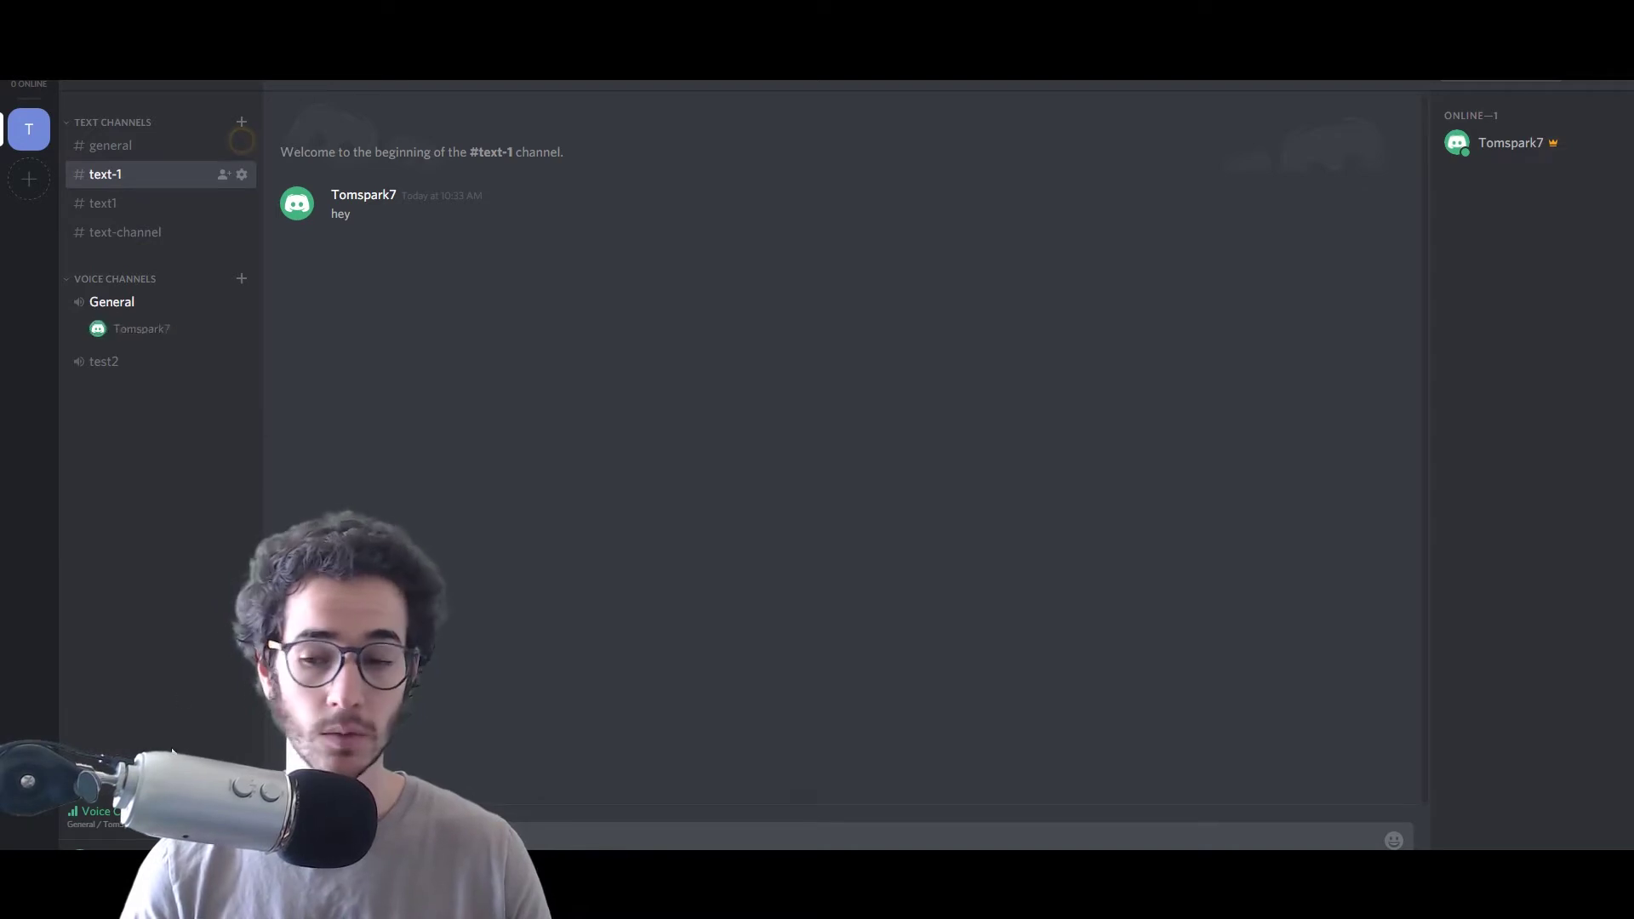
key(ctrl+shift+m)
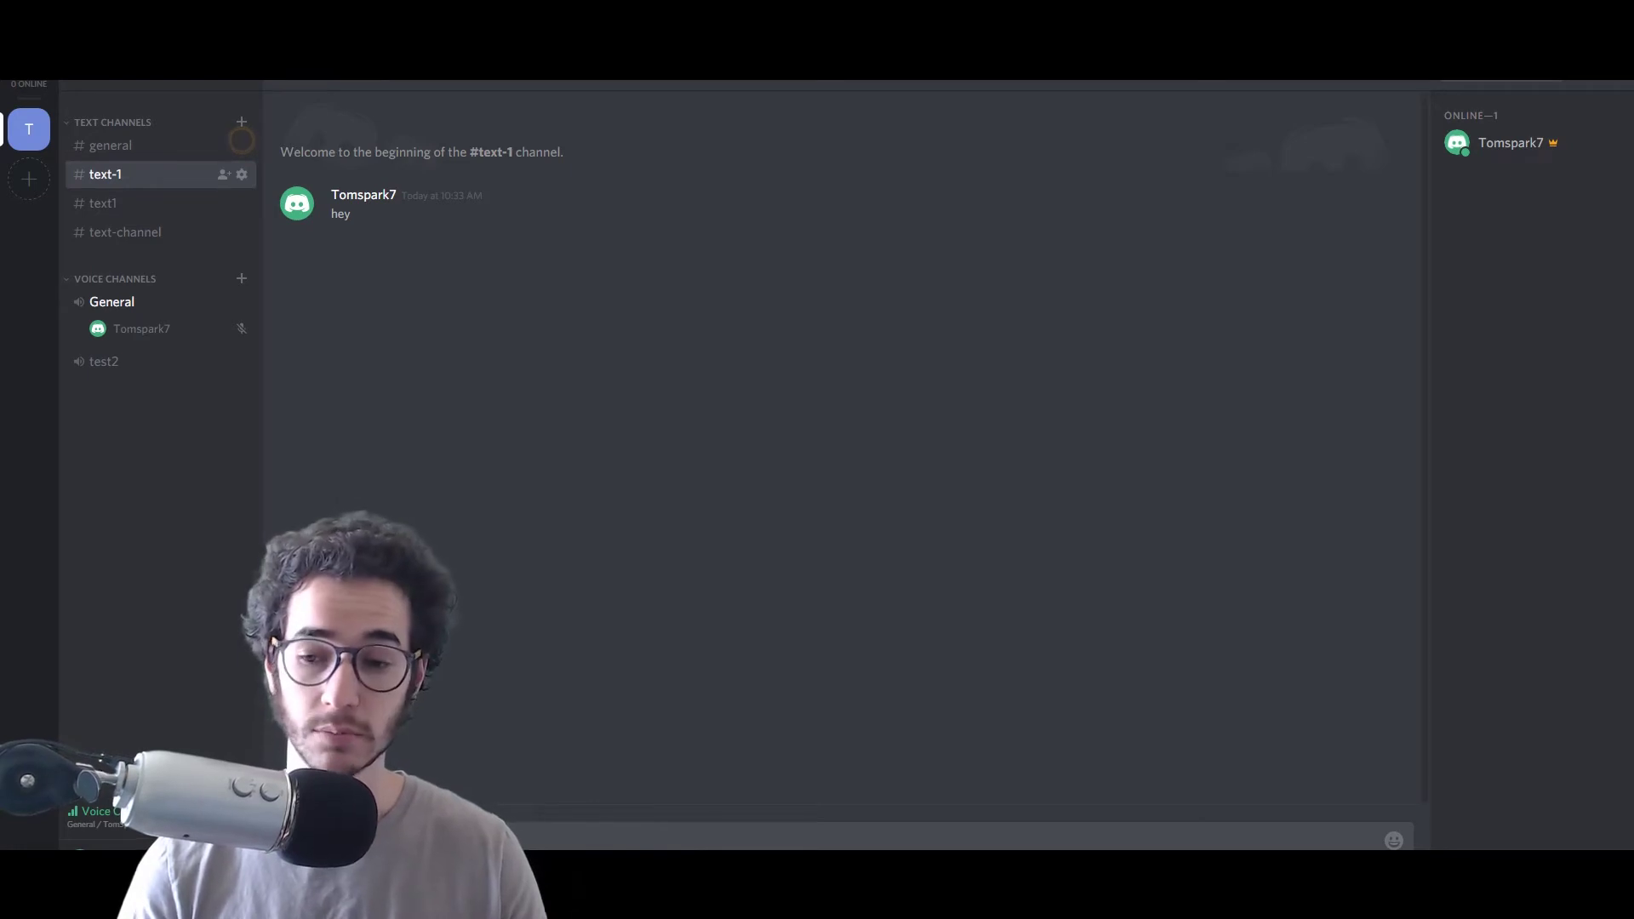
key(ctrl+shift+d)
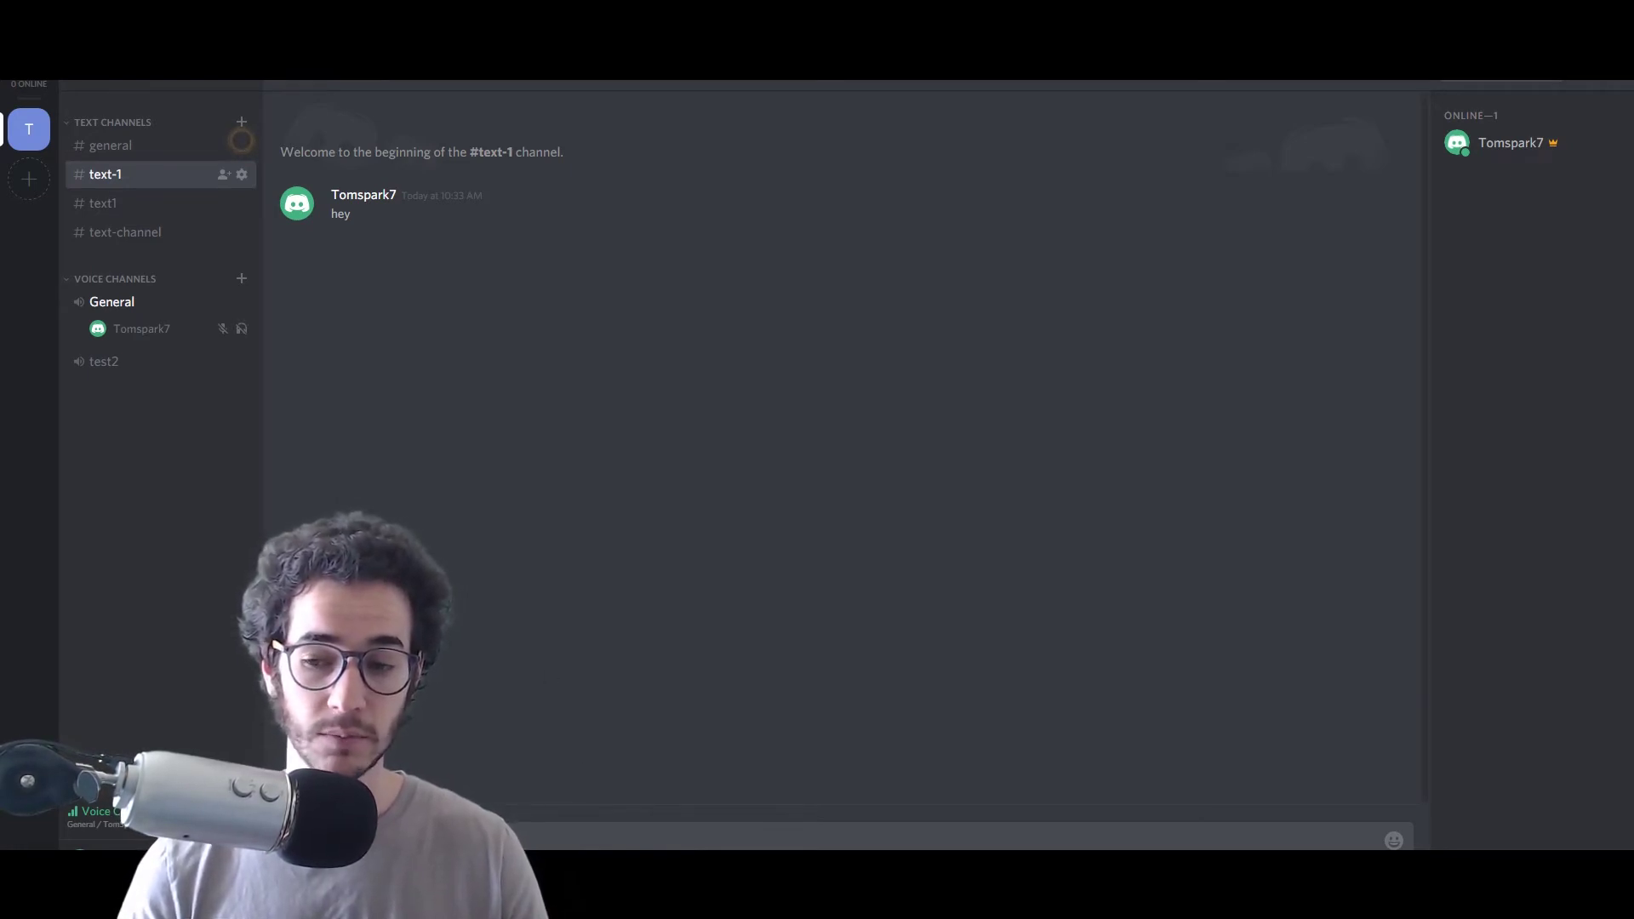
key(ctrl+shift+d)
key(ctrl+shift+d)
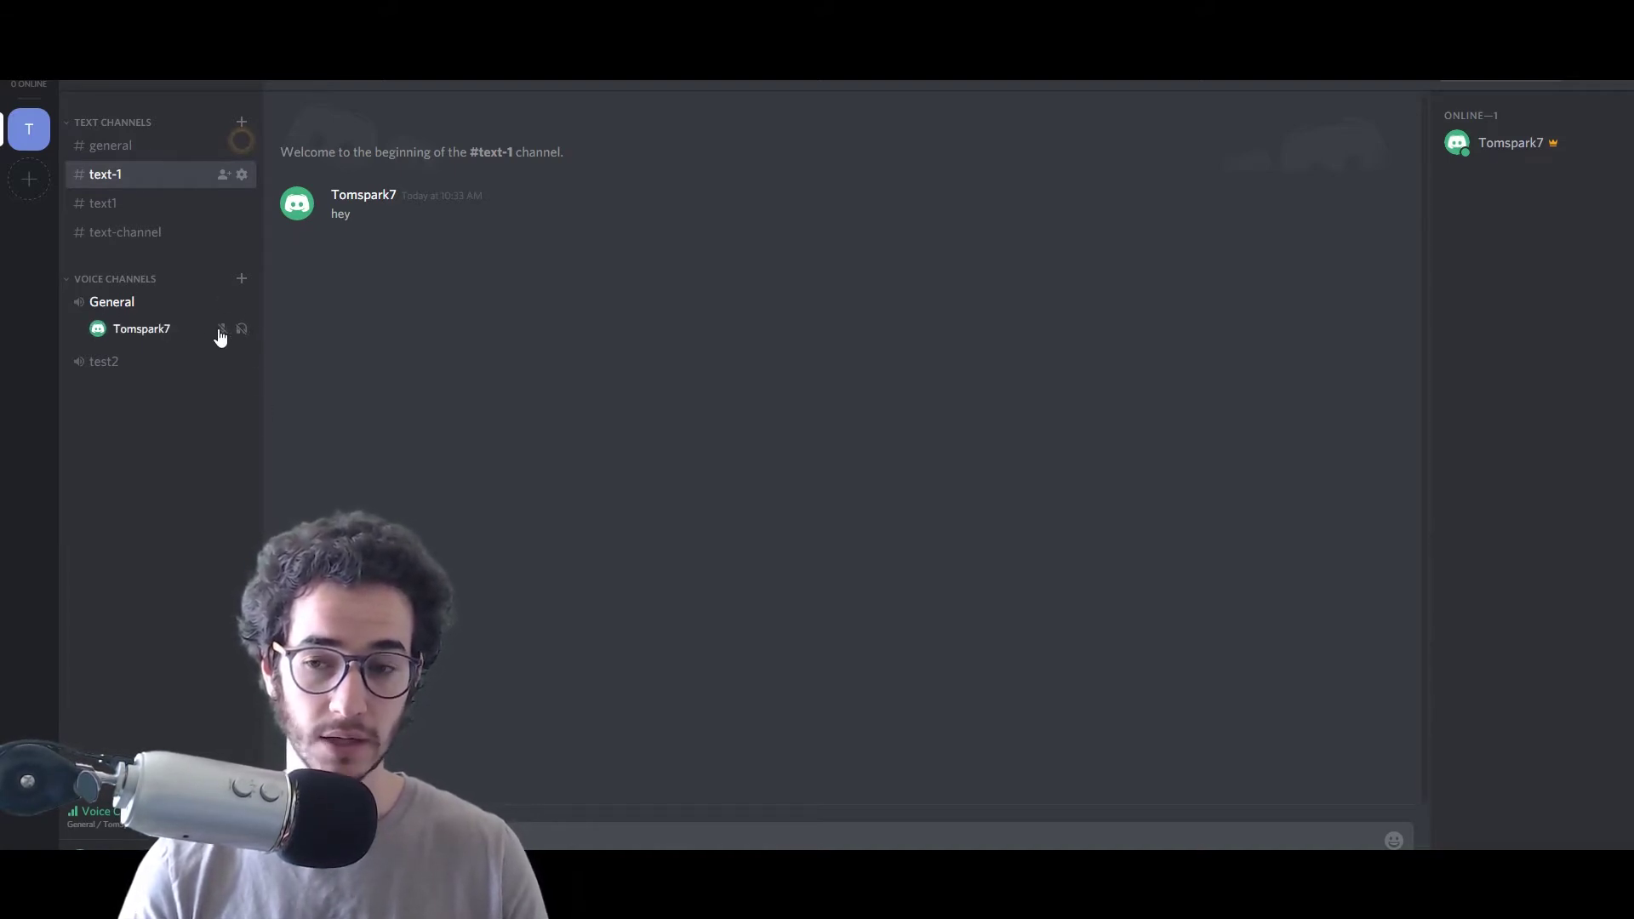
key(ctrl+shift+d)
key(ctrl+shift+m)
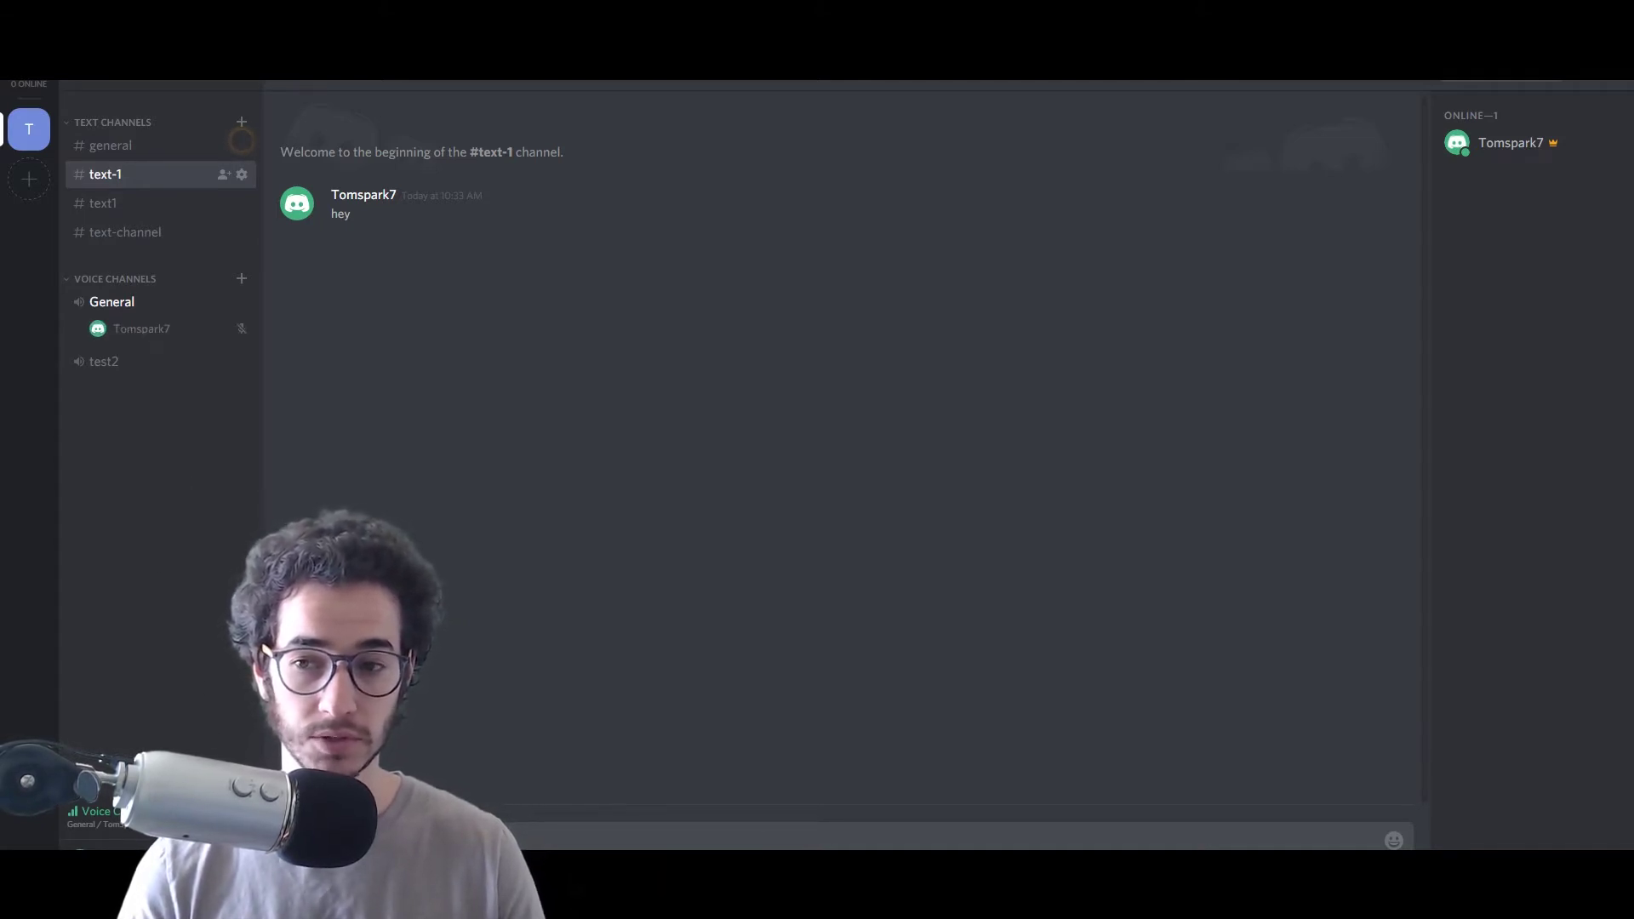
key(ctrl+shift+m)
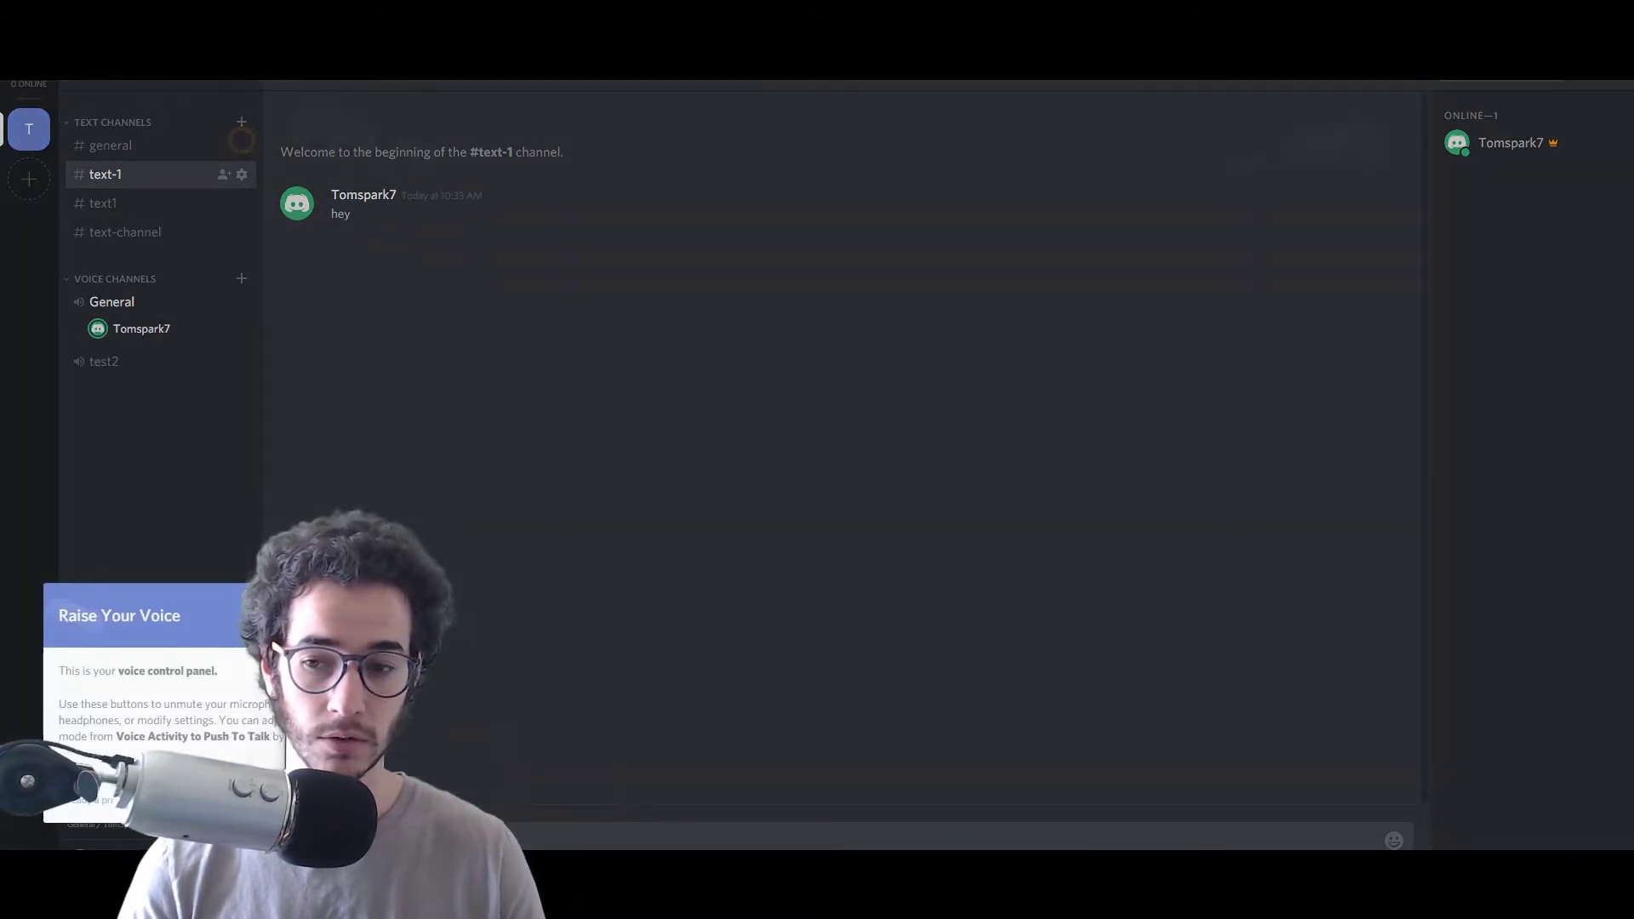
Step: Dismiss the Raise Your Voice tip, leave General, rejoin it, and disconnect again
key(Escape)
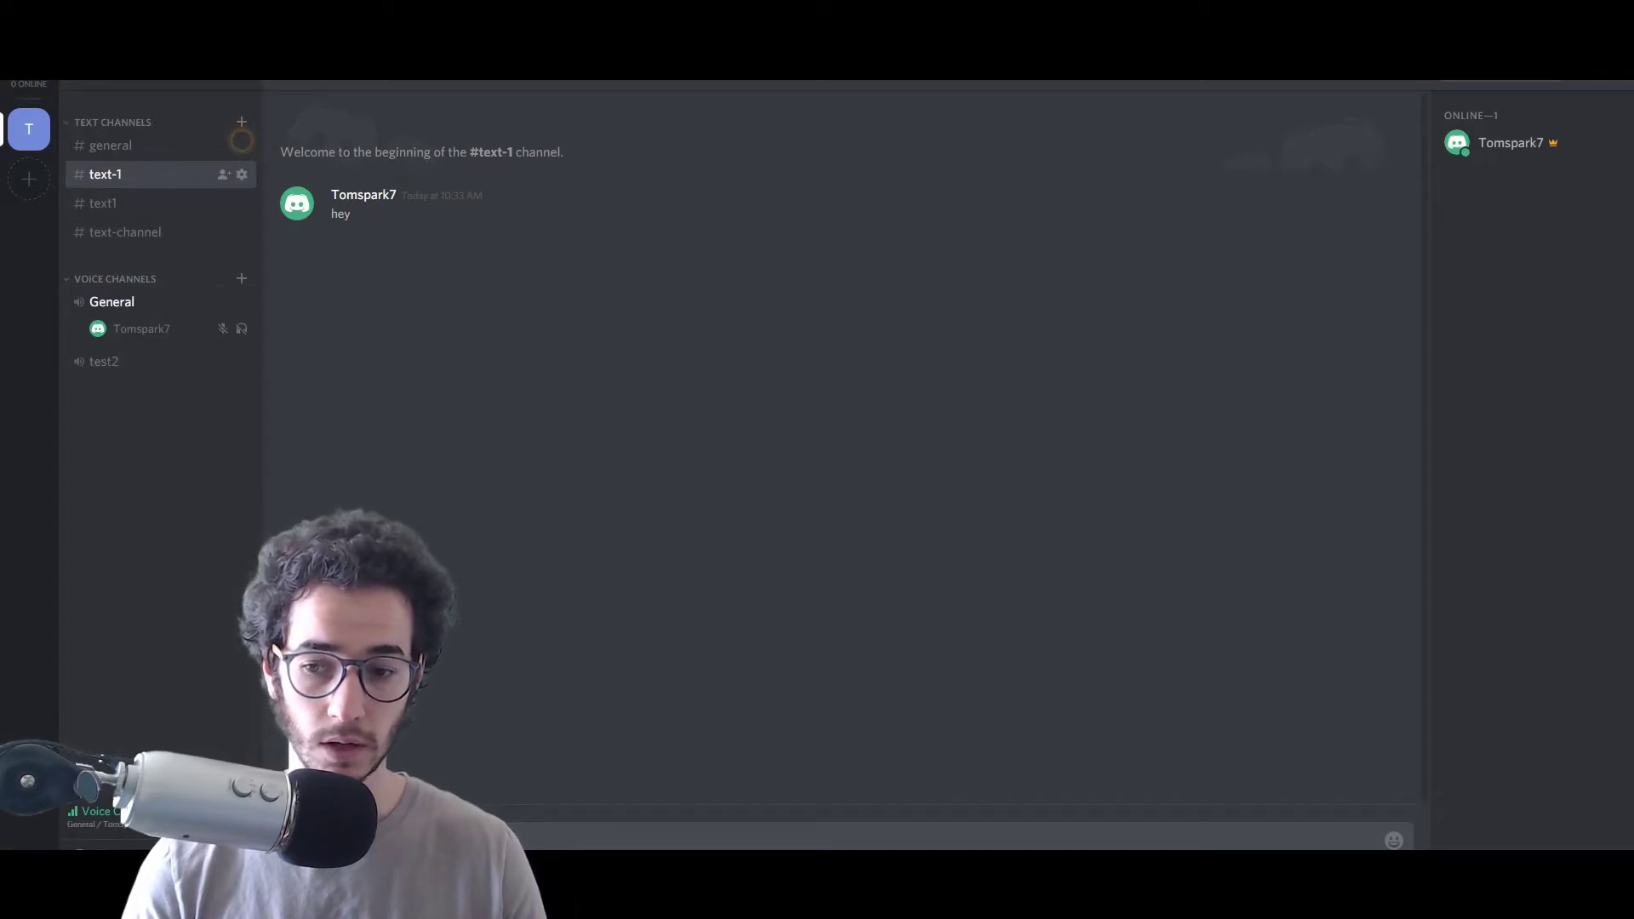
click(242, 817)
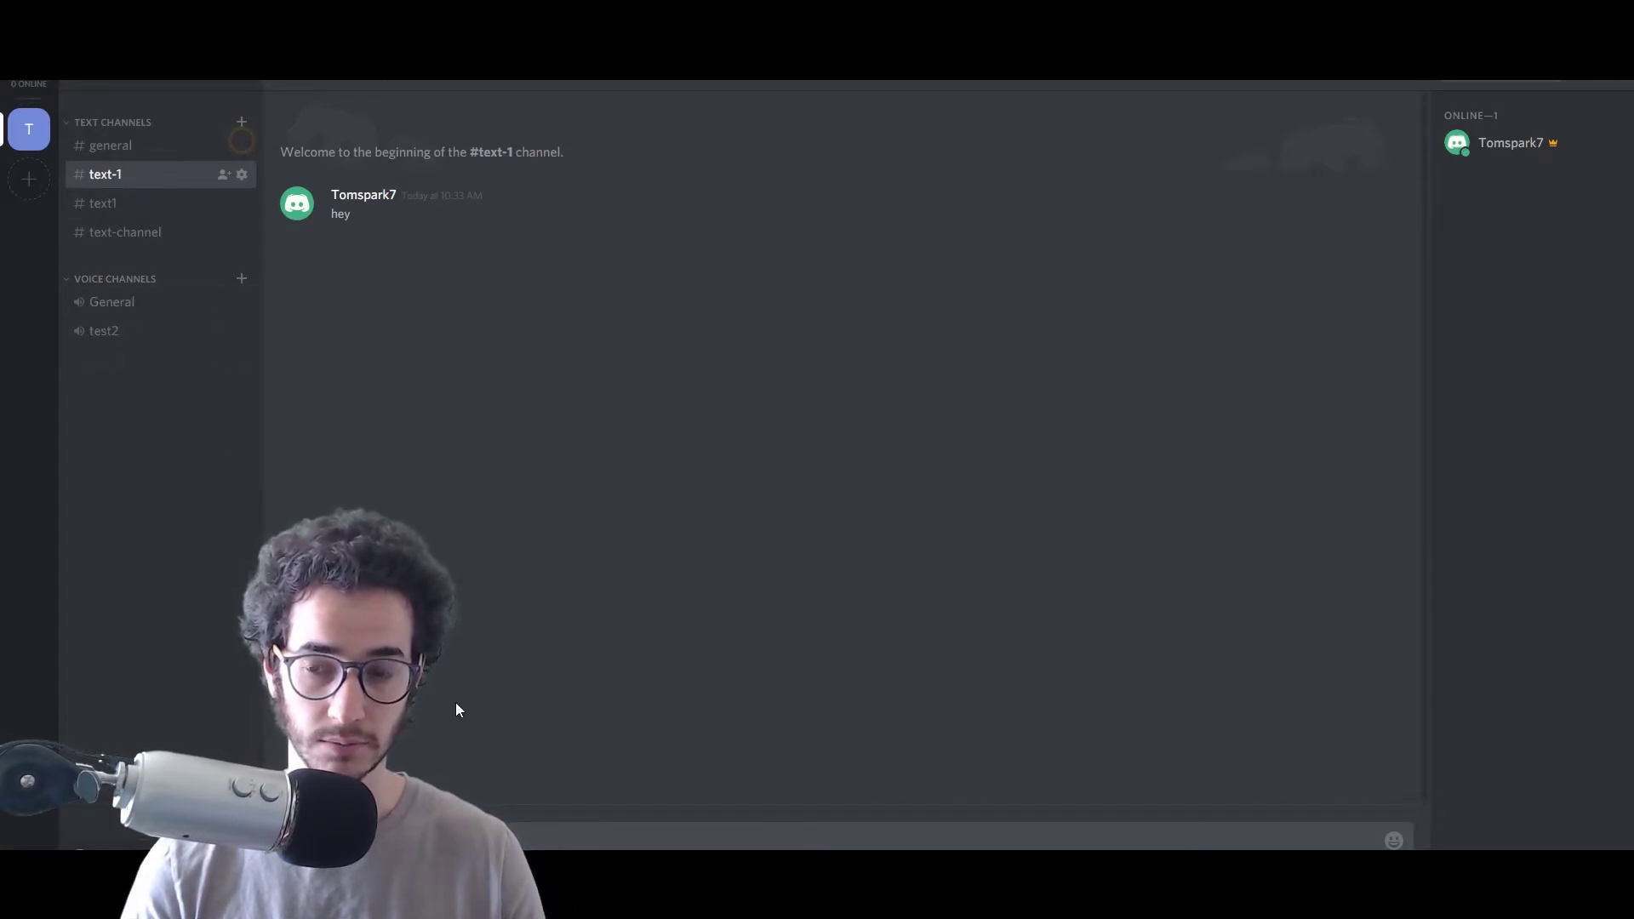
click(102, 308)
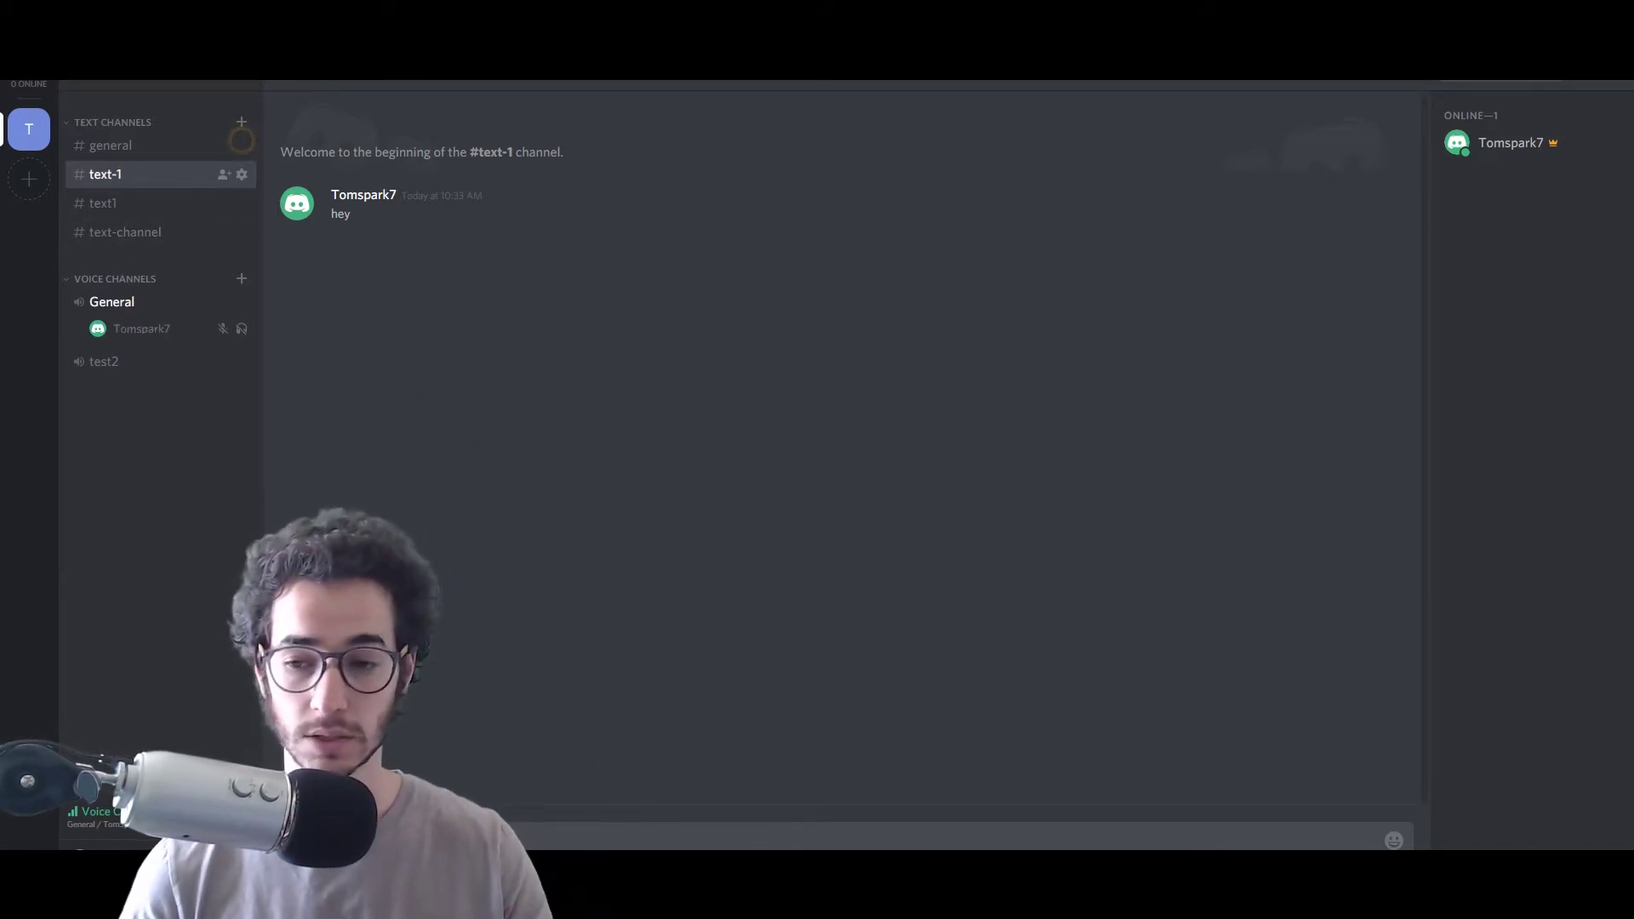
click(242, 817)
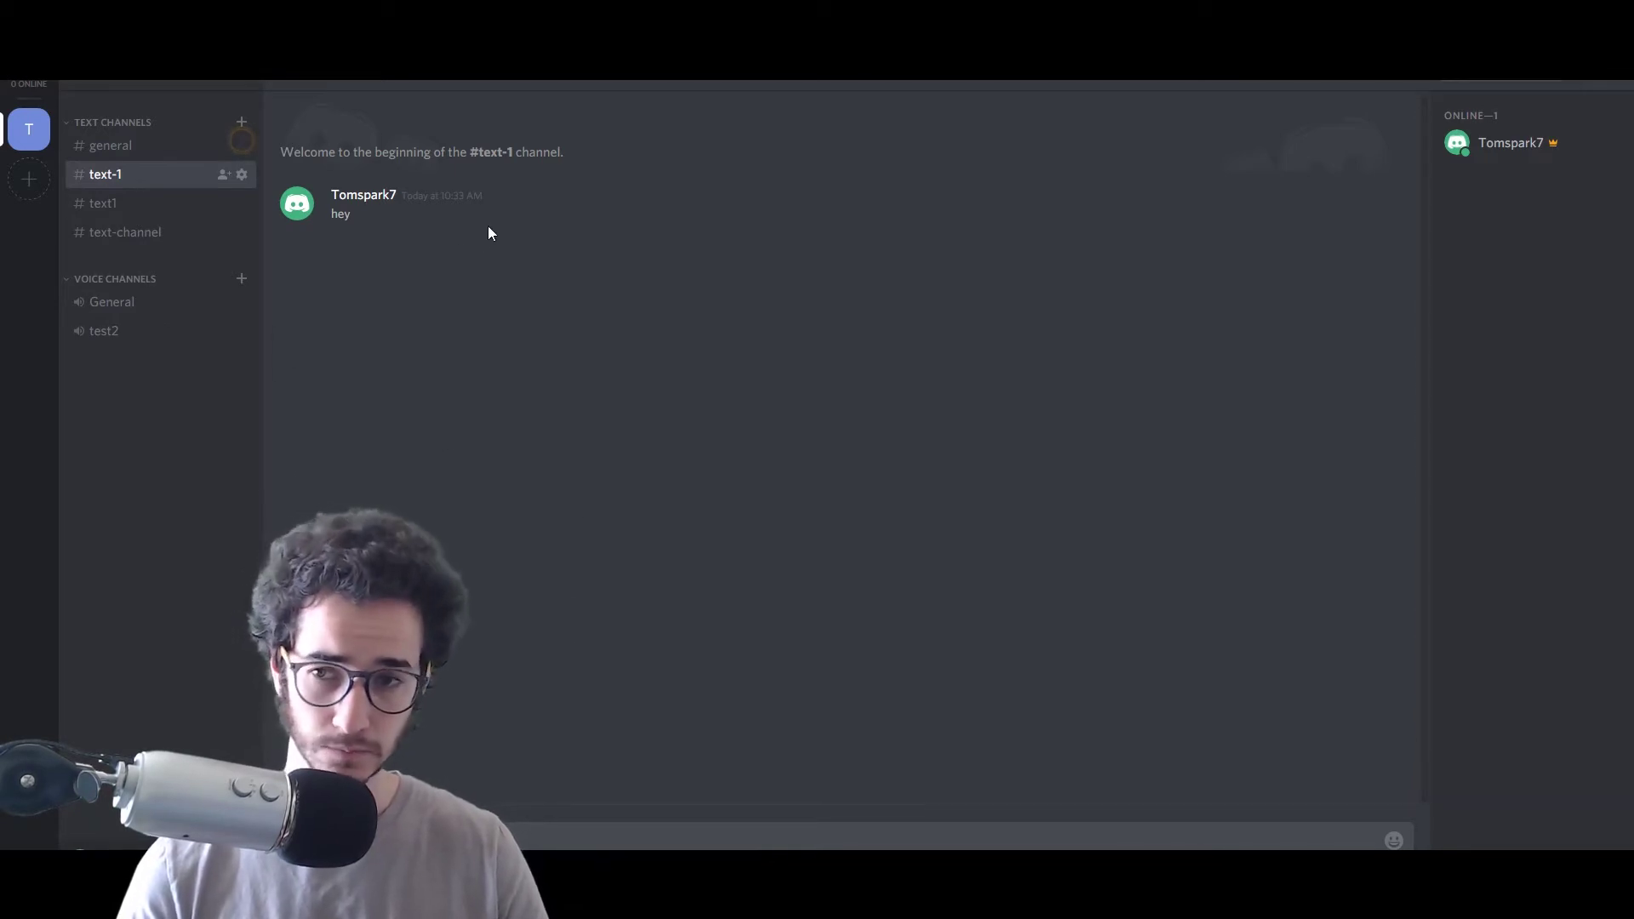
Step: Give the server owner a new, shorter nickname and mention him in the message box
right_click(1497, 155)
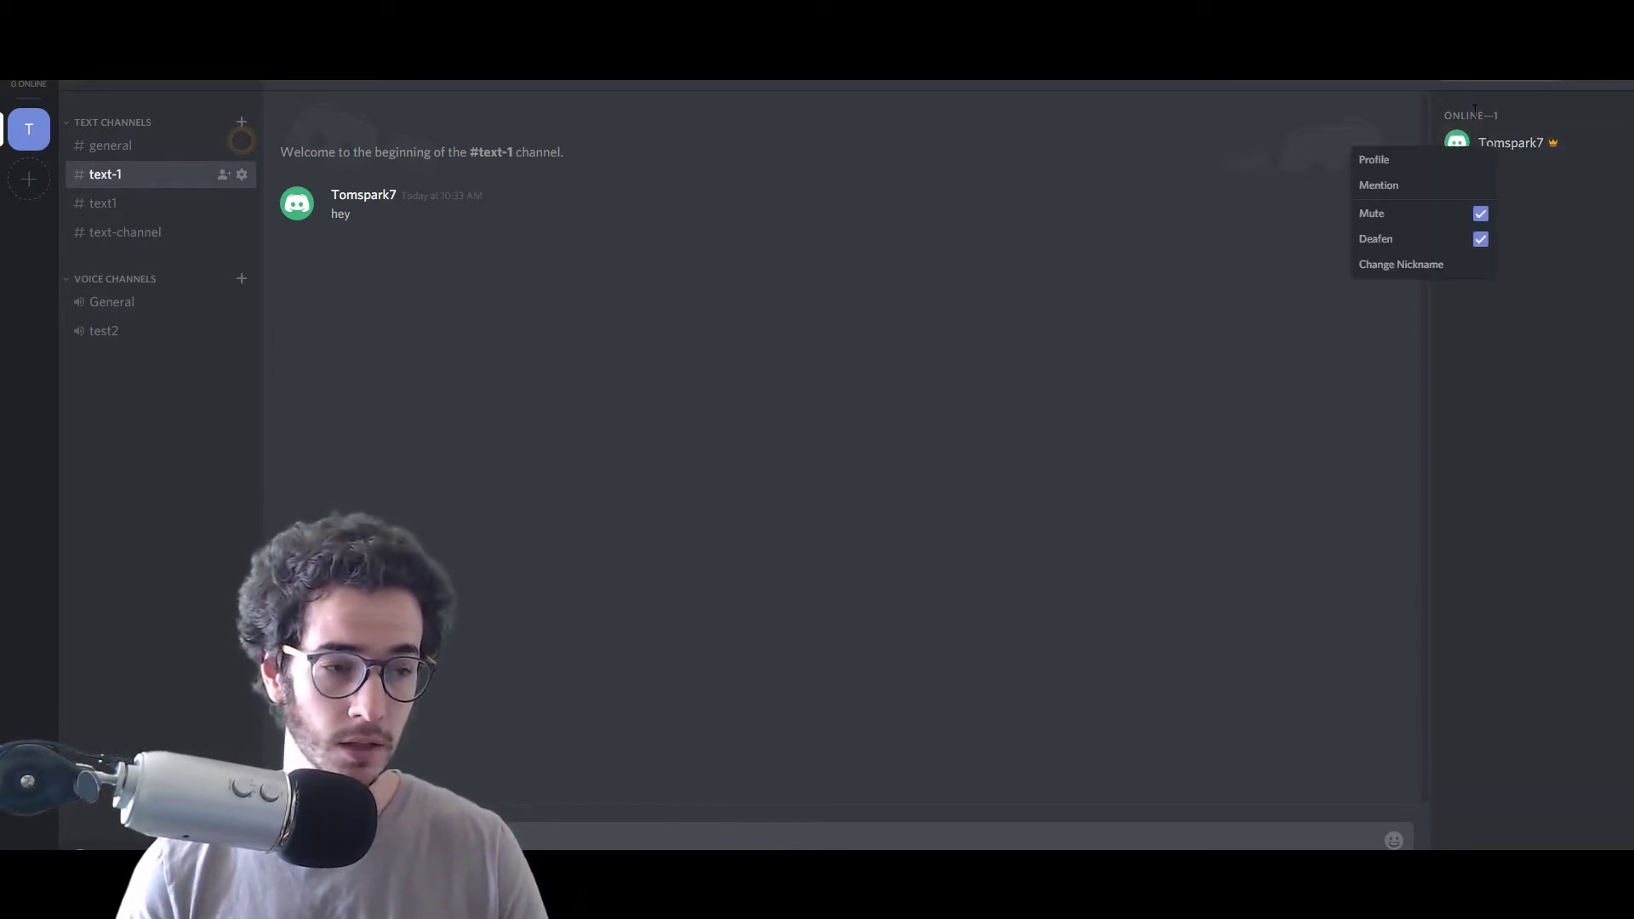
click(1413, 264)
text(Tomspark)
key(Return)
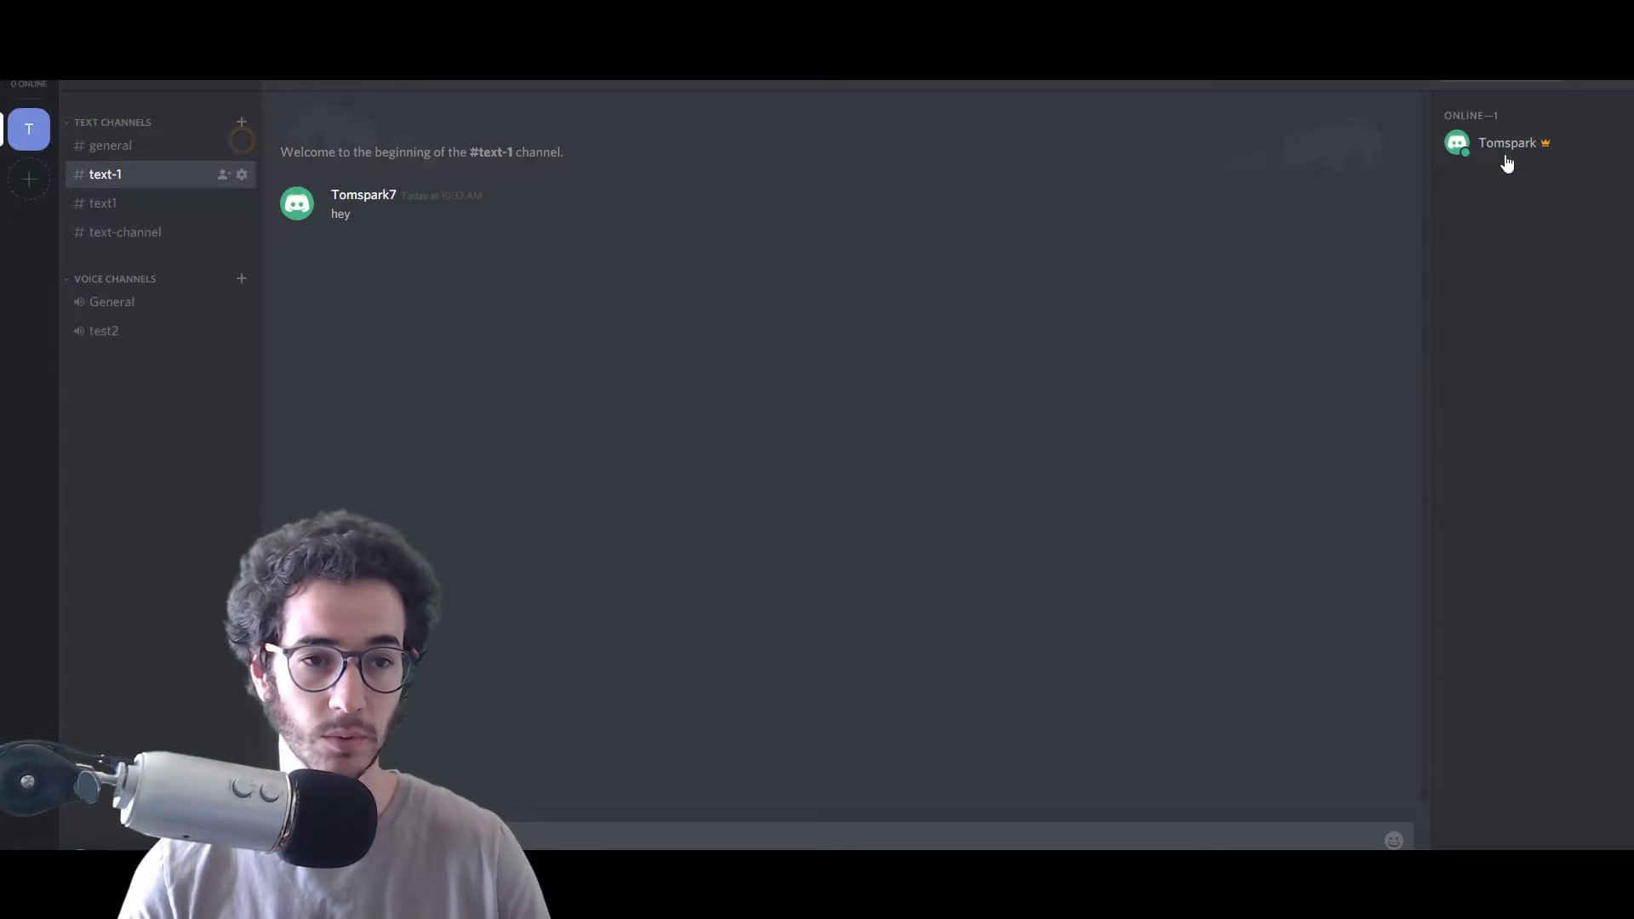
right_click(1505, 145)
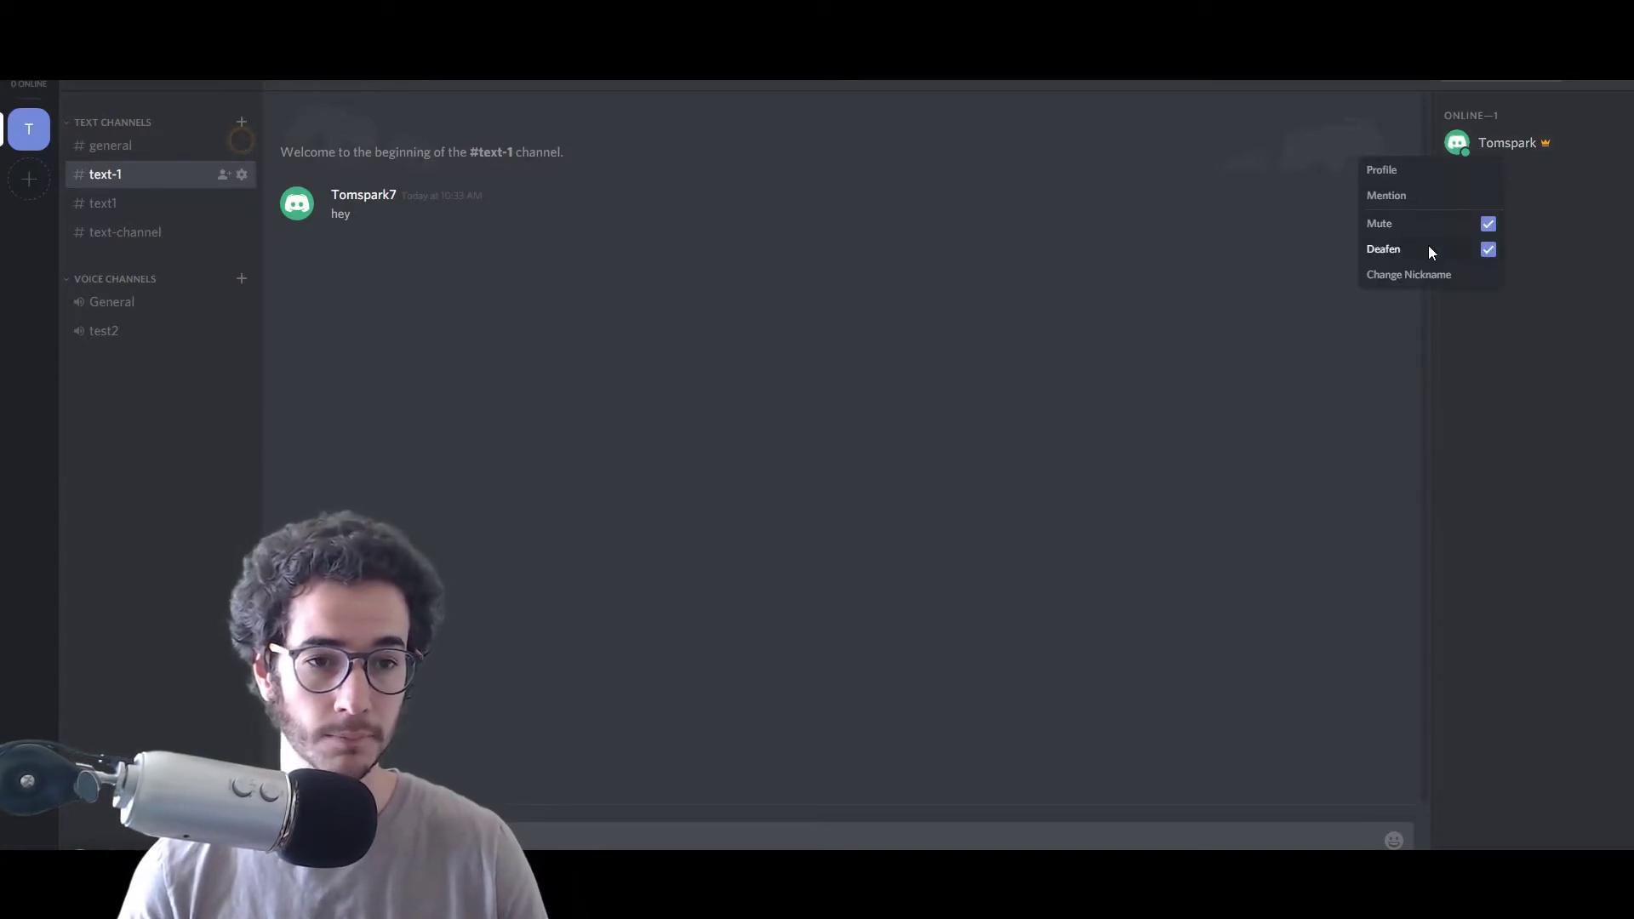
click(1397, 196)
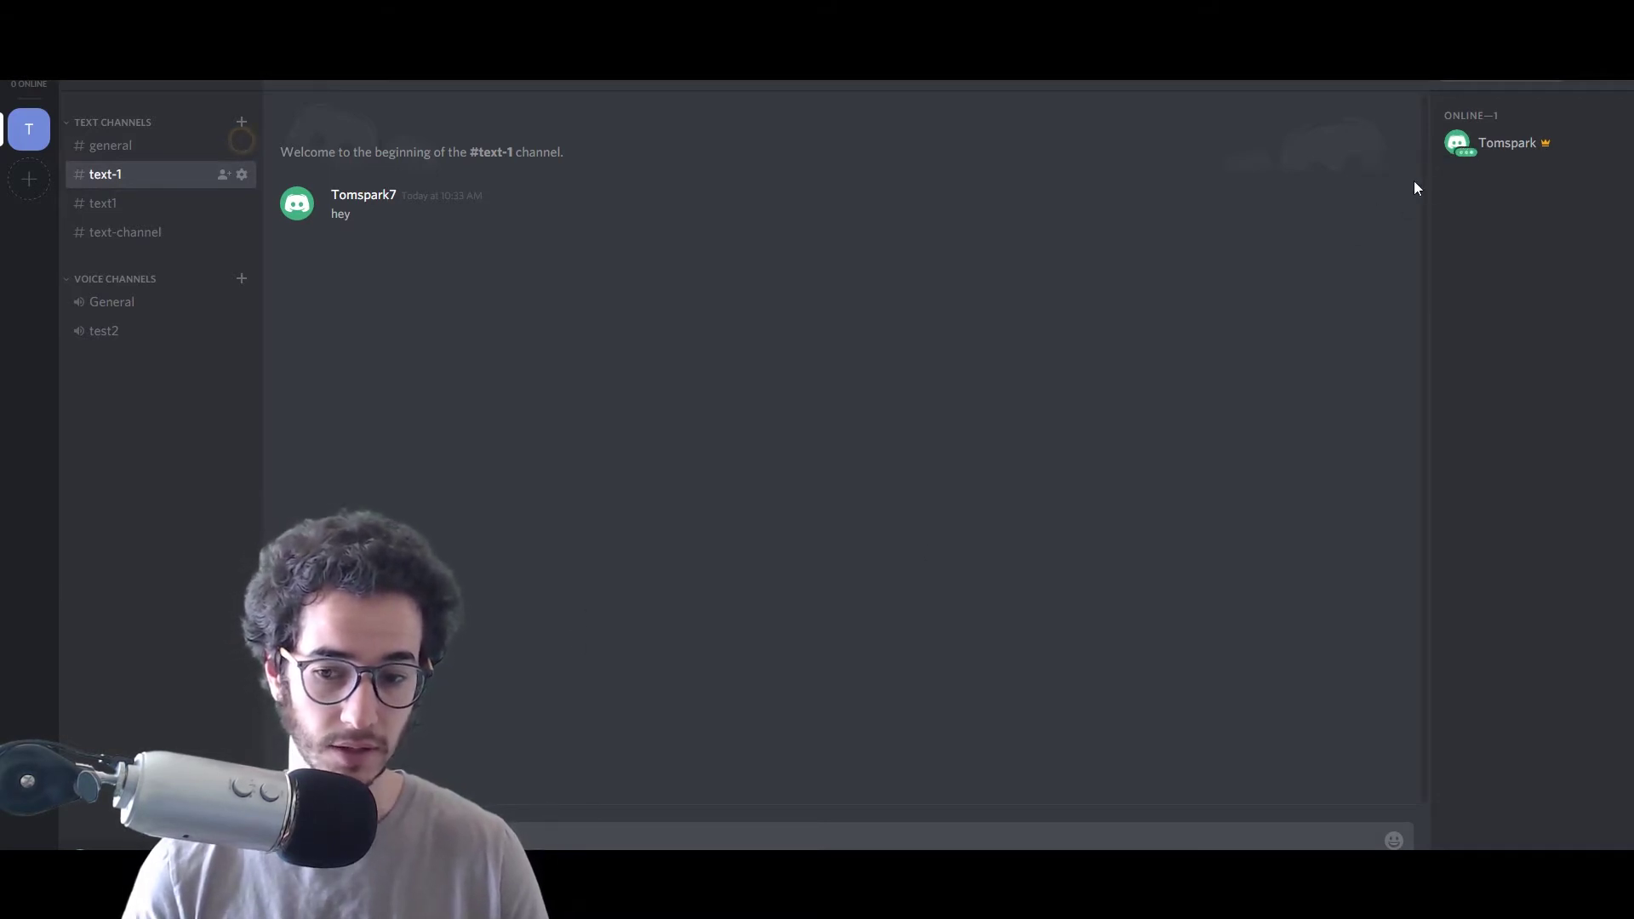
Step: Add a personal note with the member's name and YouTube handle to his profile
right_click(1471, 140)
click(1492, 146)
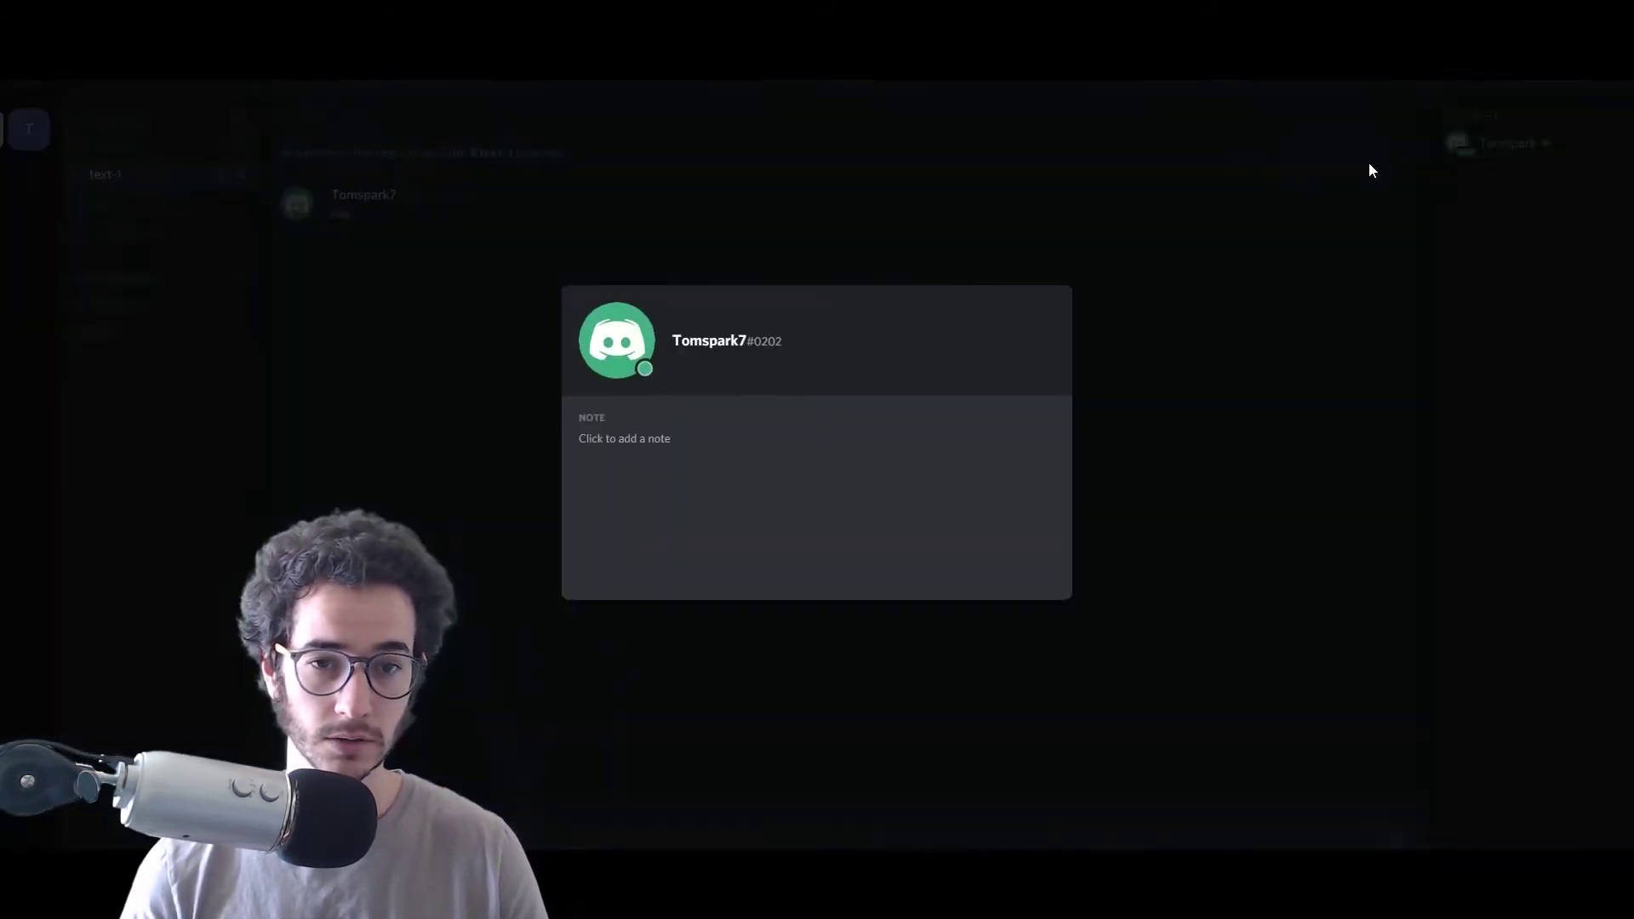
click(629, 439)
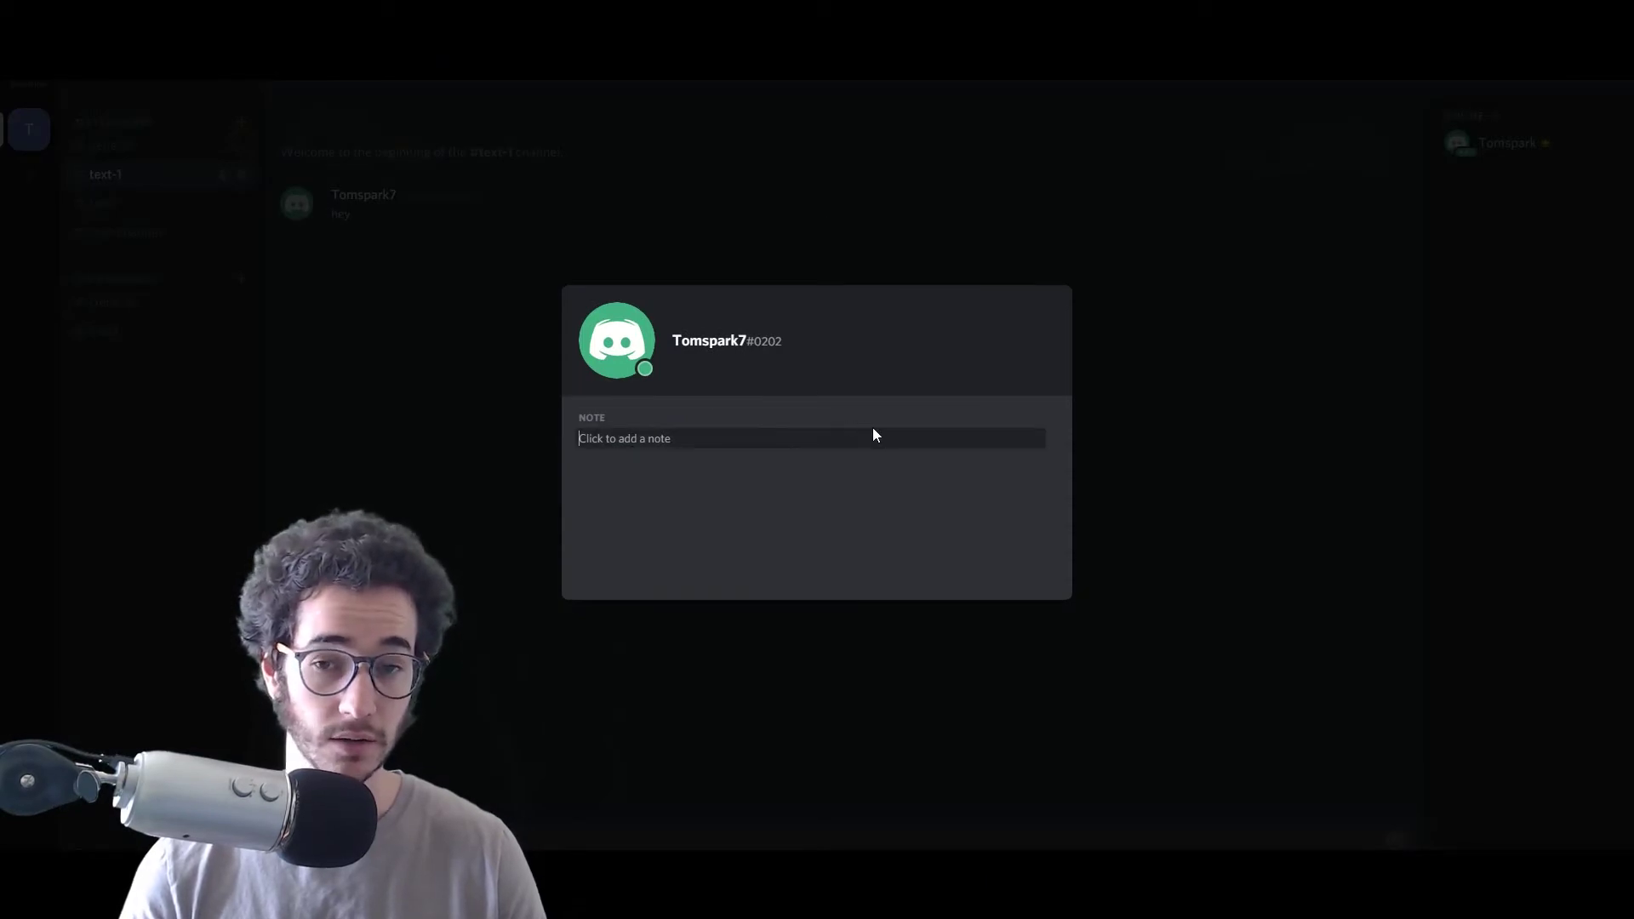
text(Tom Spark Y)
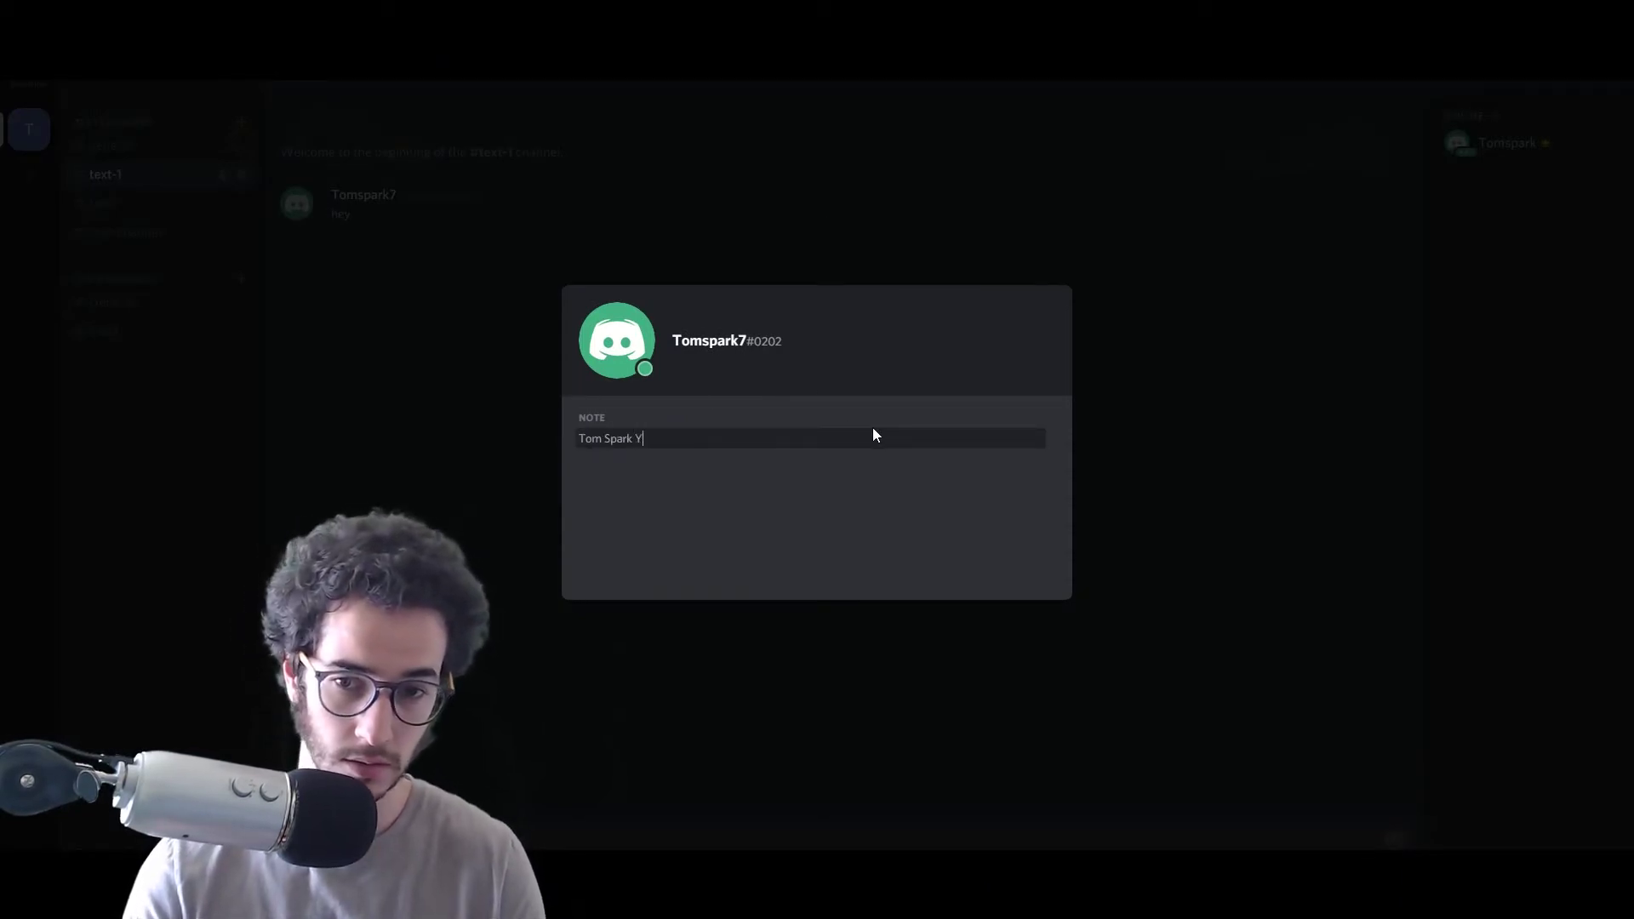
text( Tomspark)
key(Return)
click(1101, 405)
Step: Revisit the note in the member's profile card and check the roles list without adding one
click(1497, 144)
click(1298, 375)
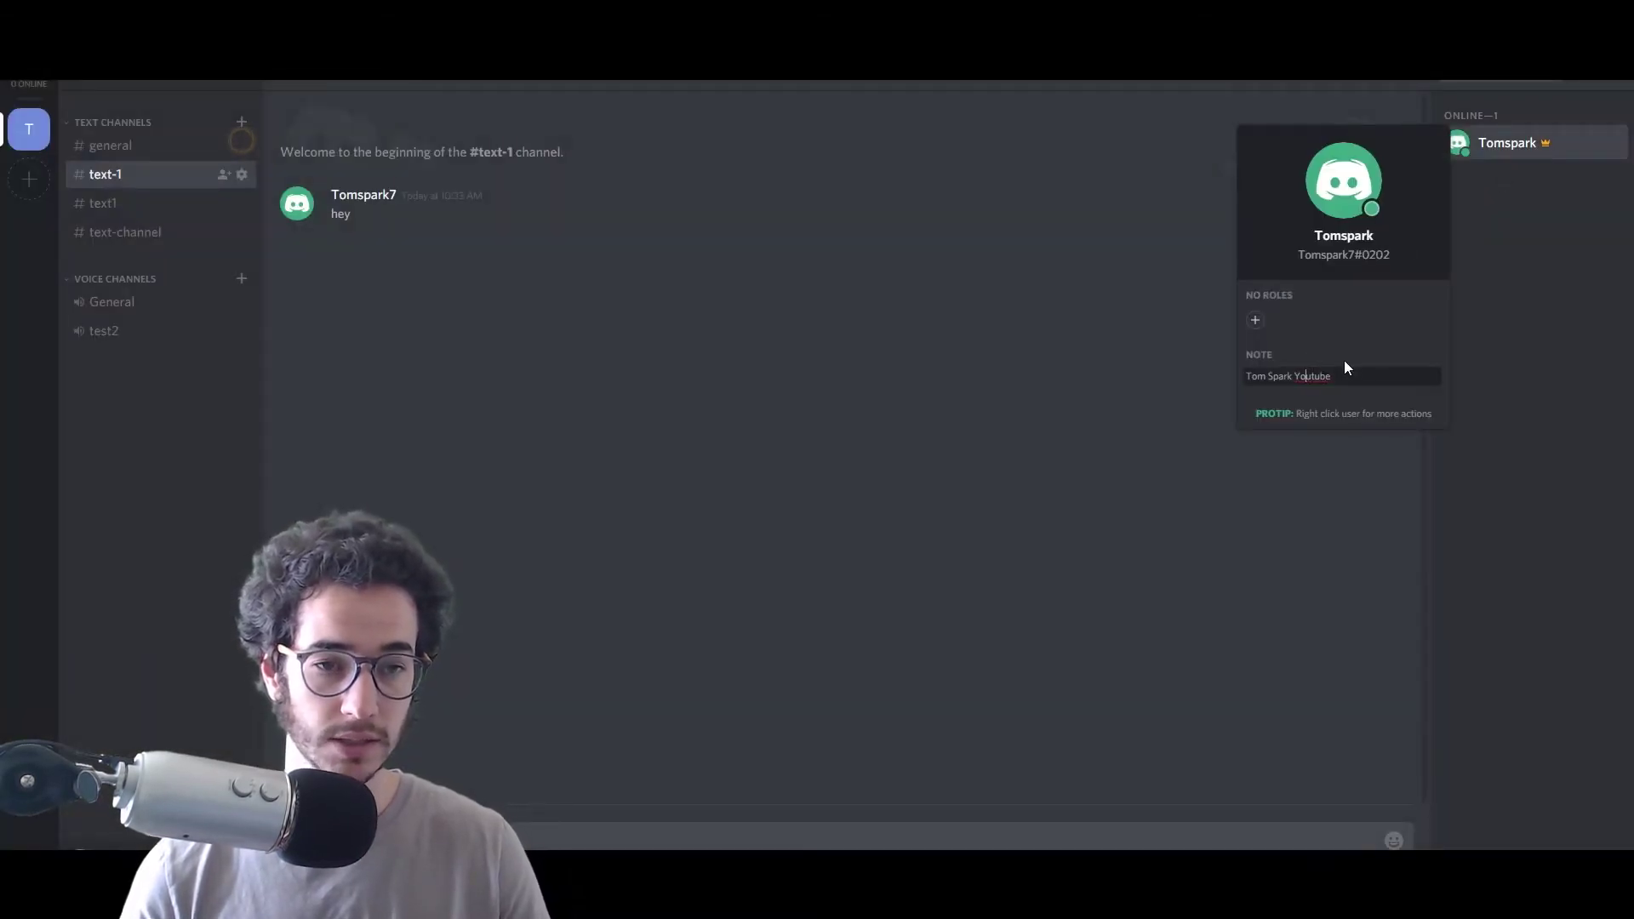
key(Return)
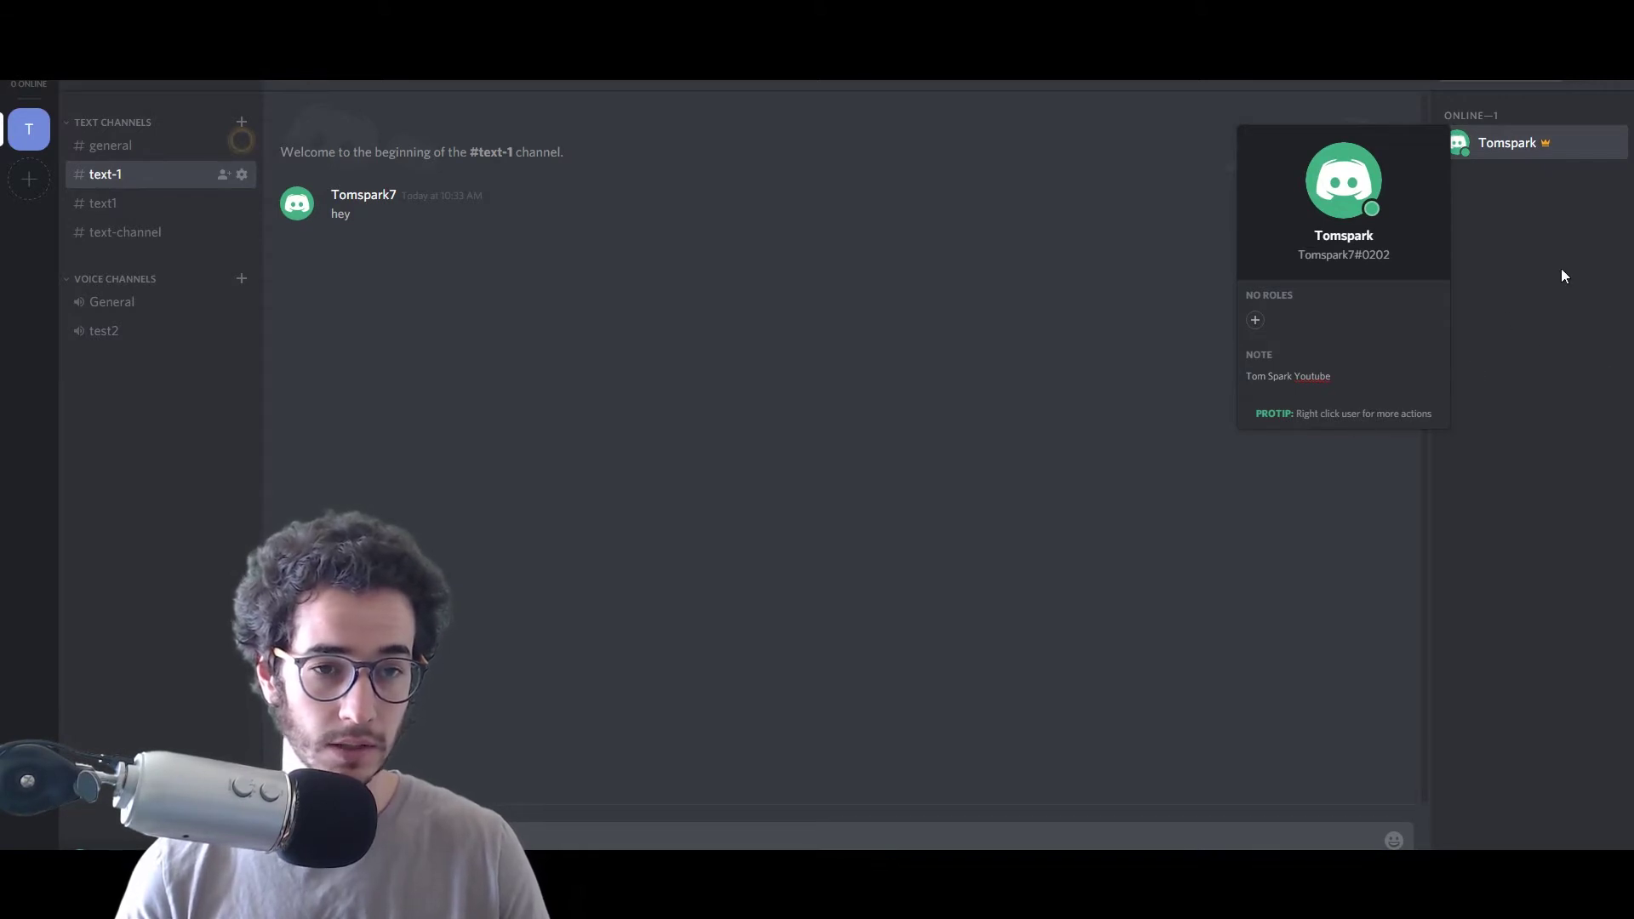
click(1255, 319)
click(1410, 276)
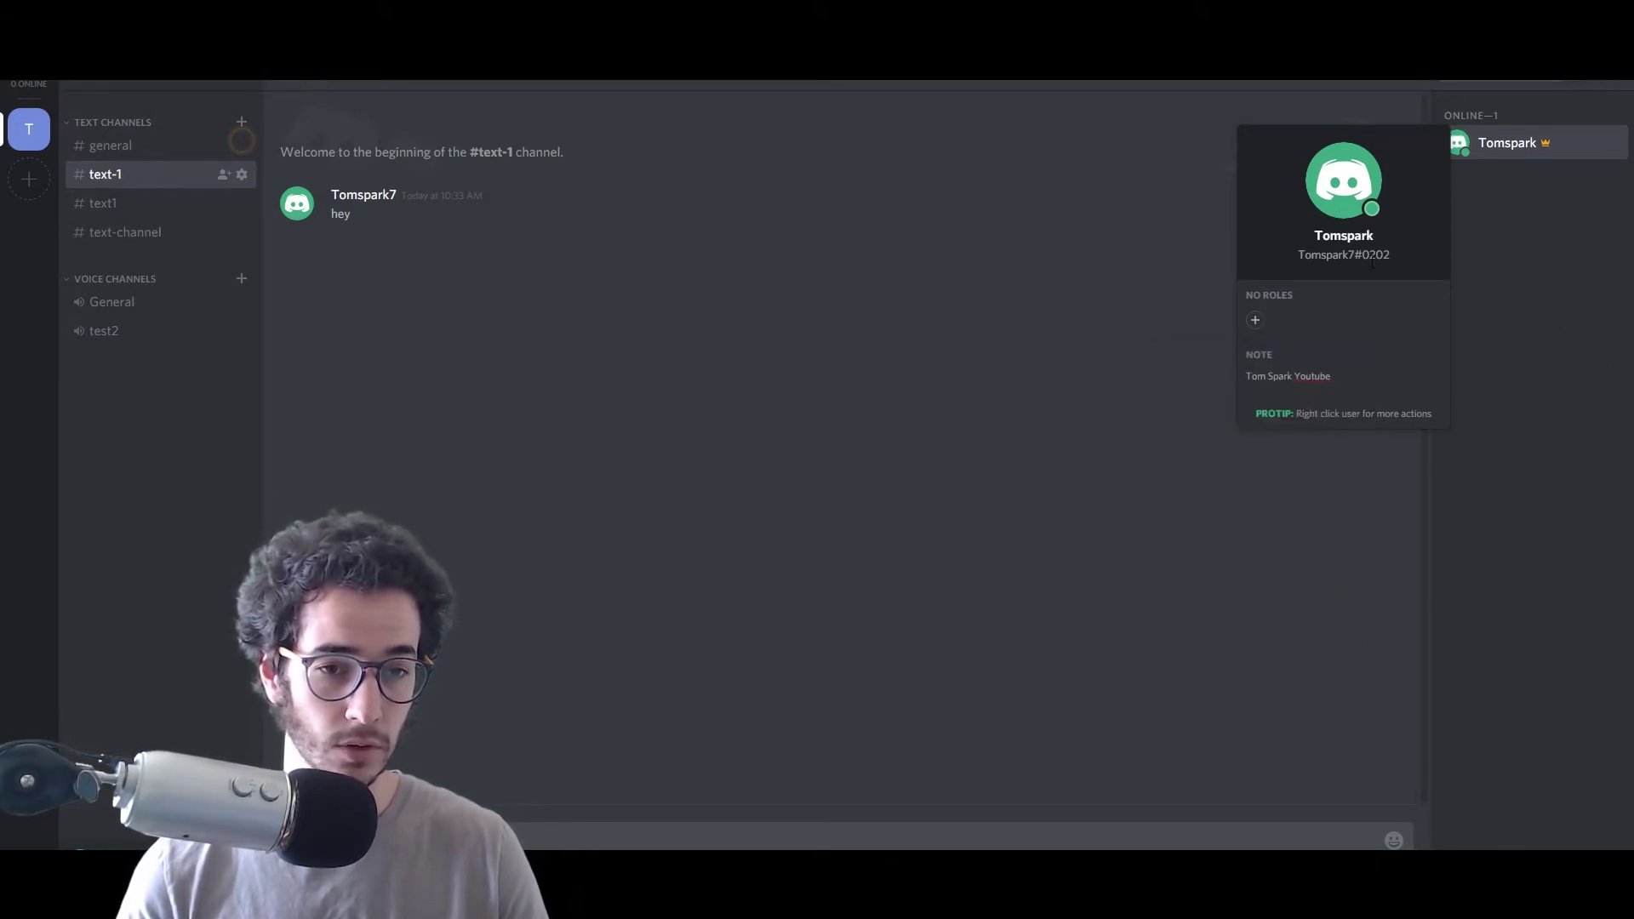
click(1061, 241)
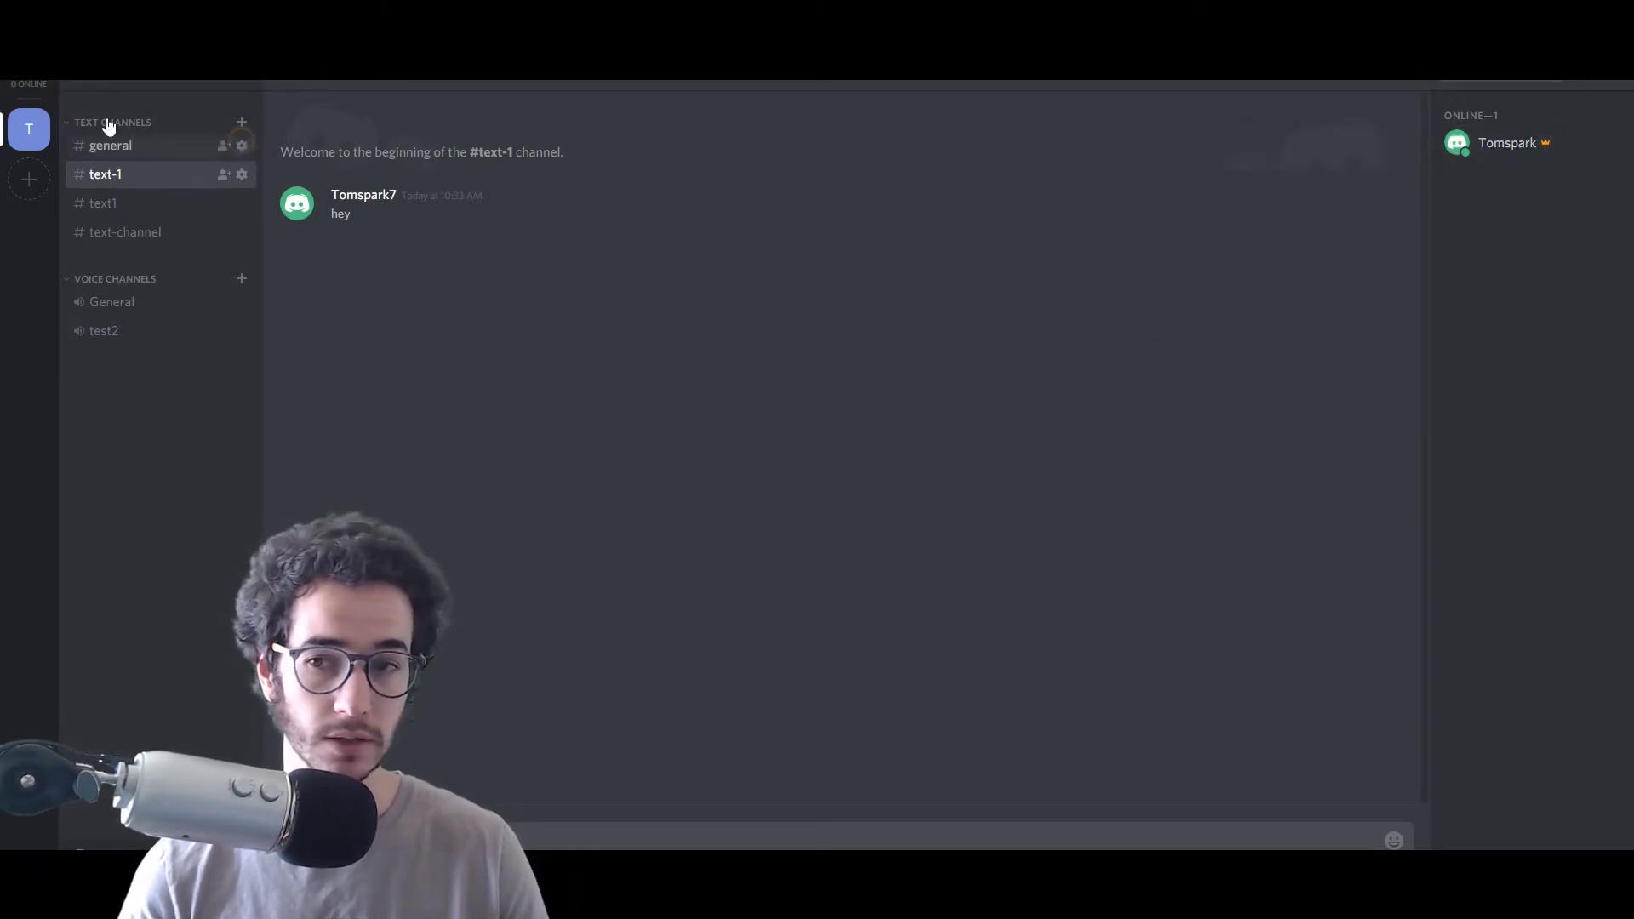
Step: Reopen the full profile to check the note, close it, and go to the Friends home page
right_click(1503, 141)
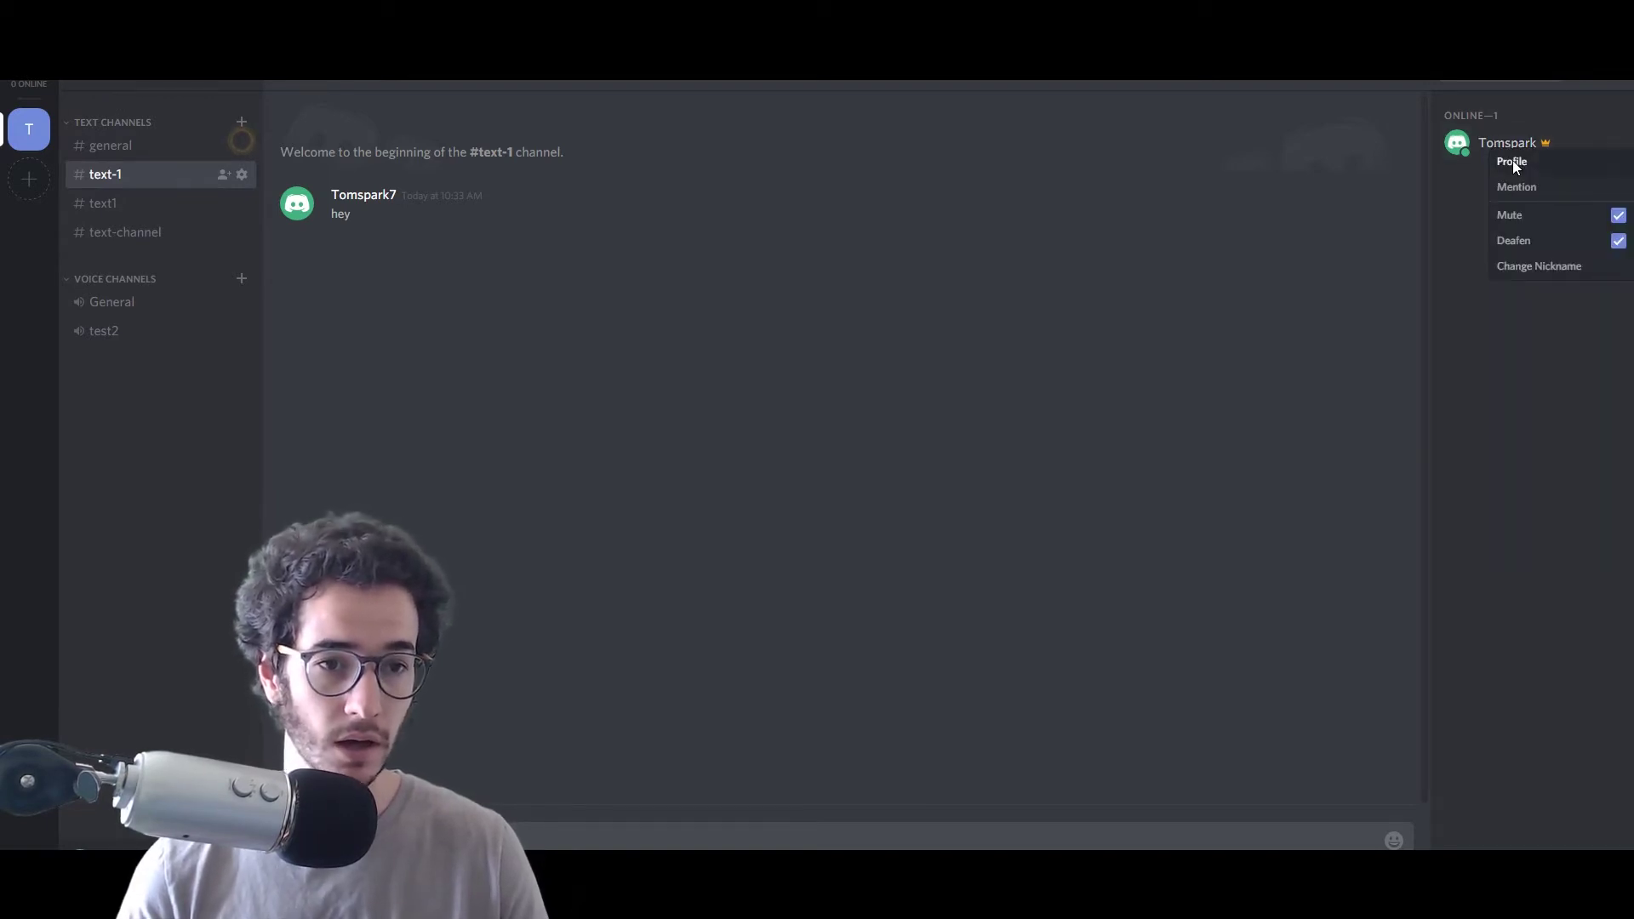
click(1512, 161)
click(707, 436)
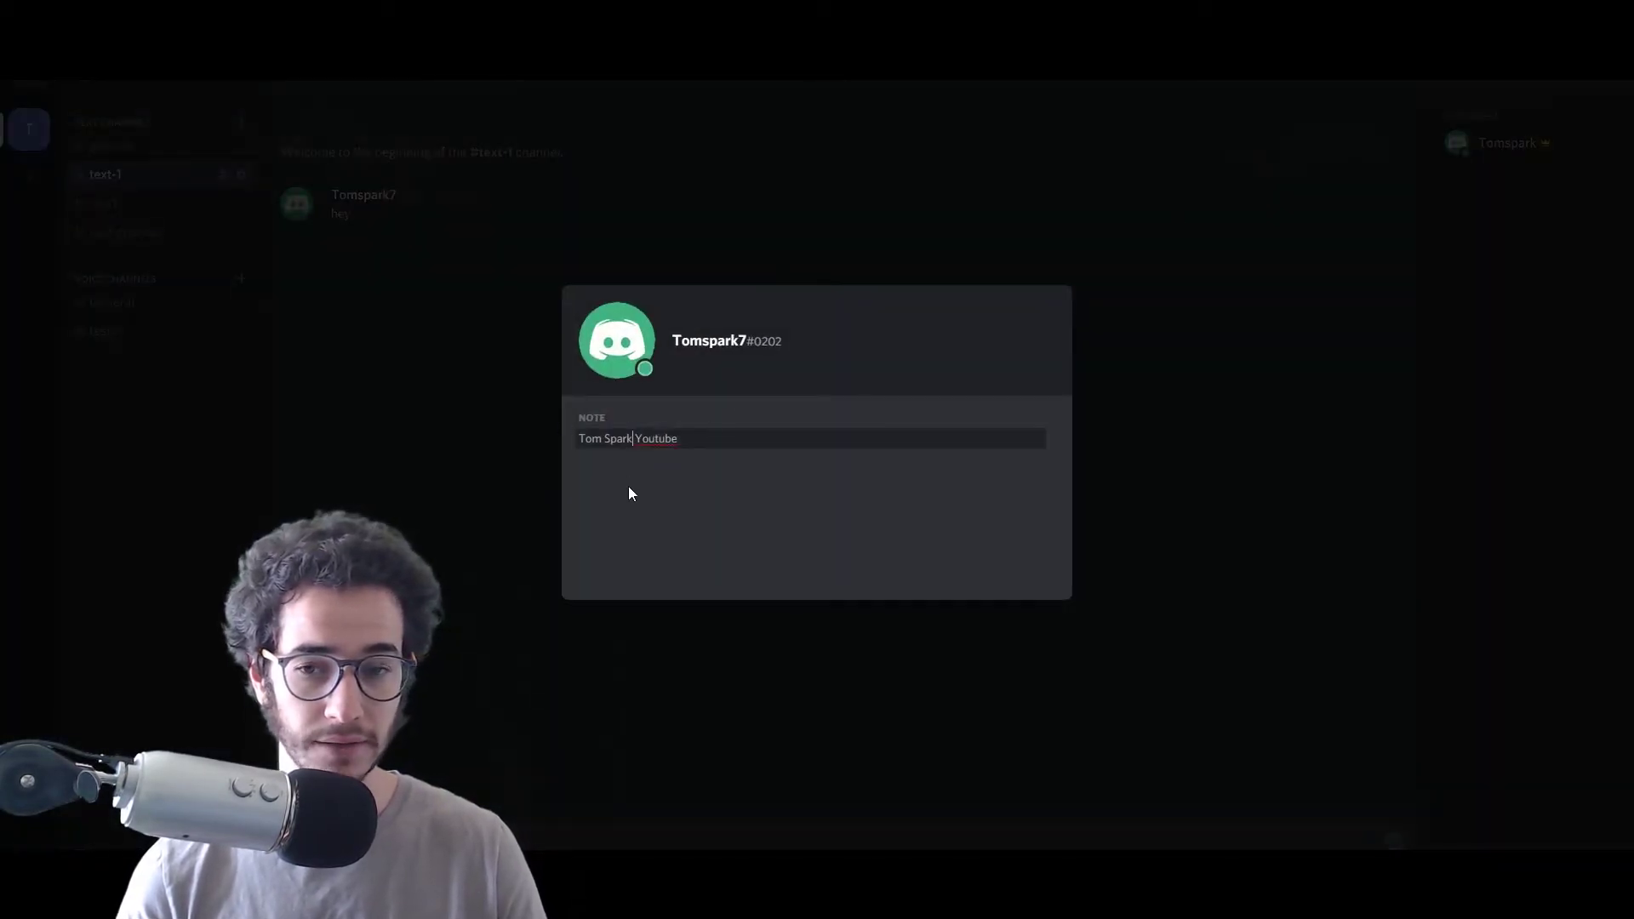
click(1302, 390)
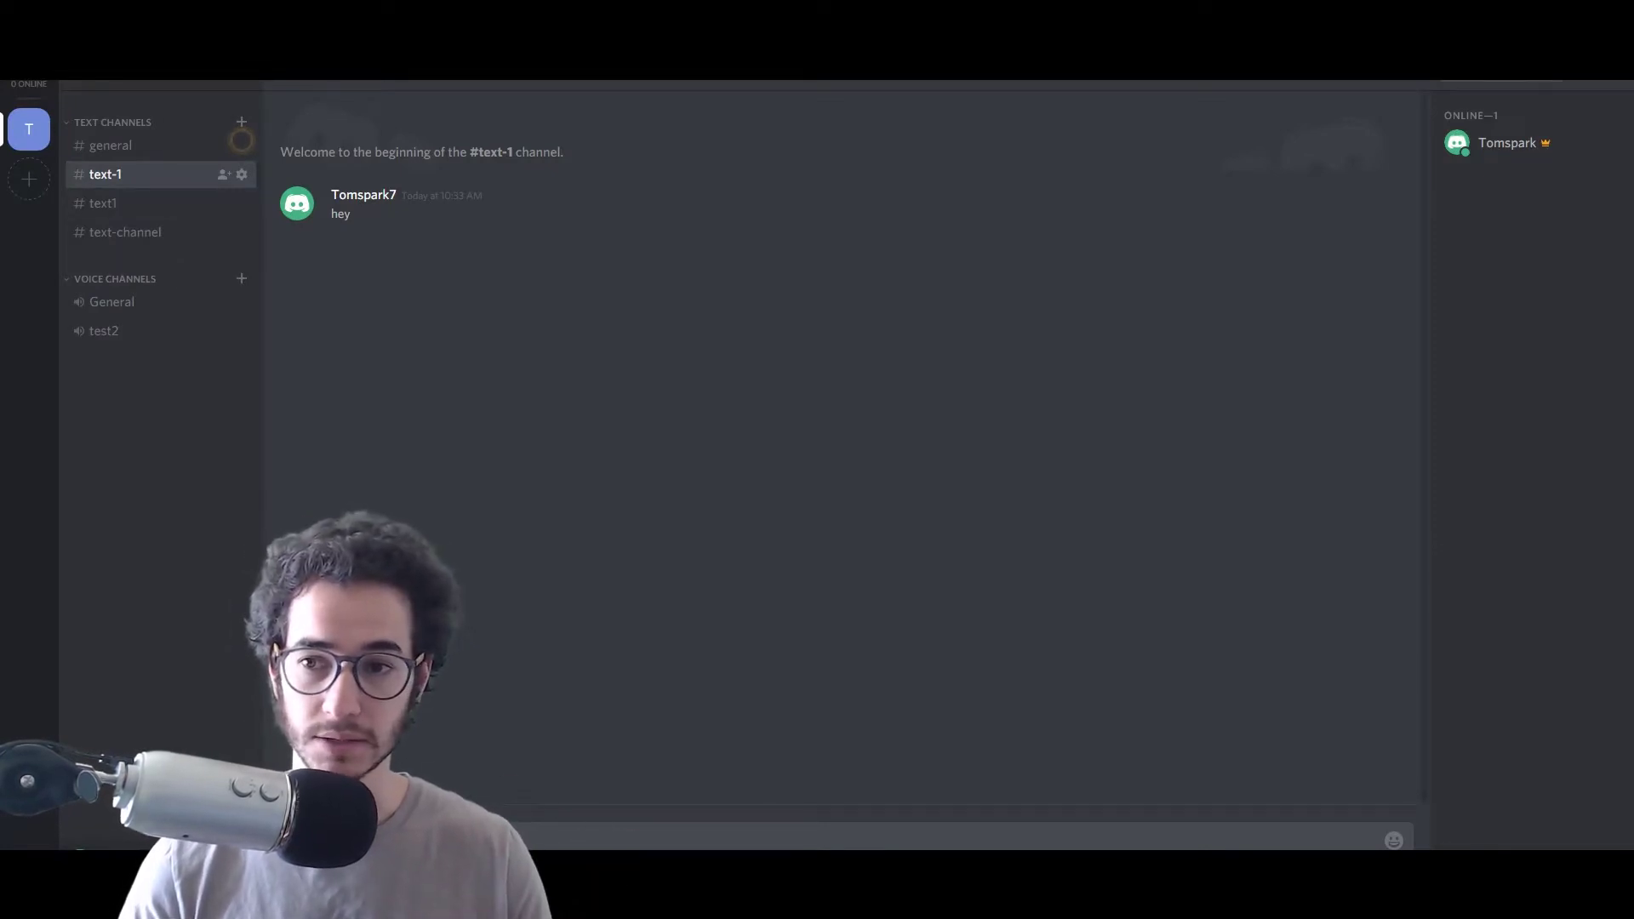
key(ctrl+alt+Up)
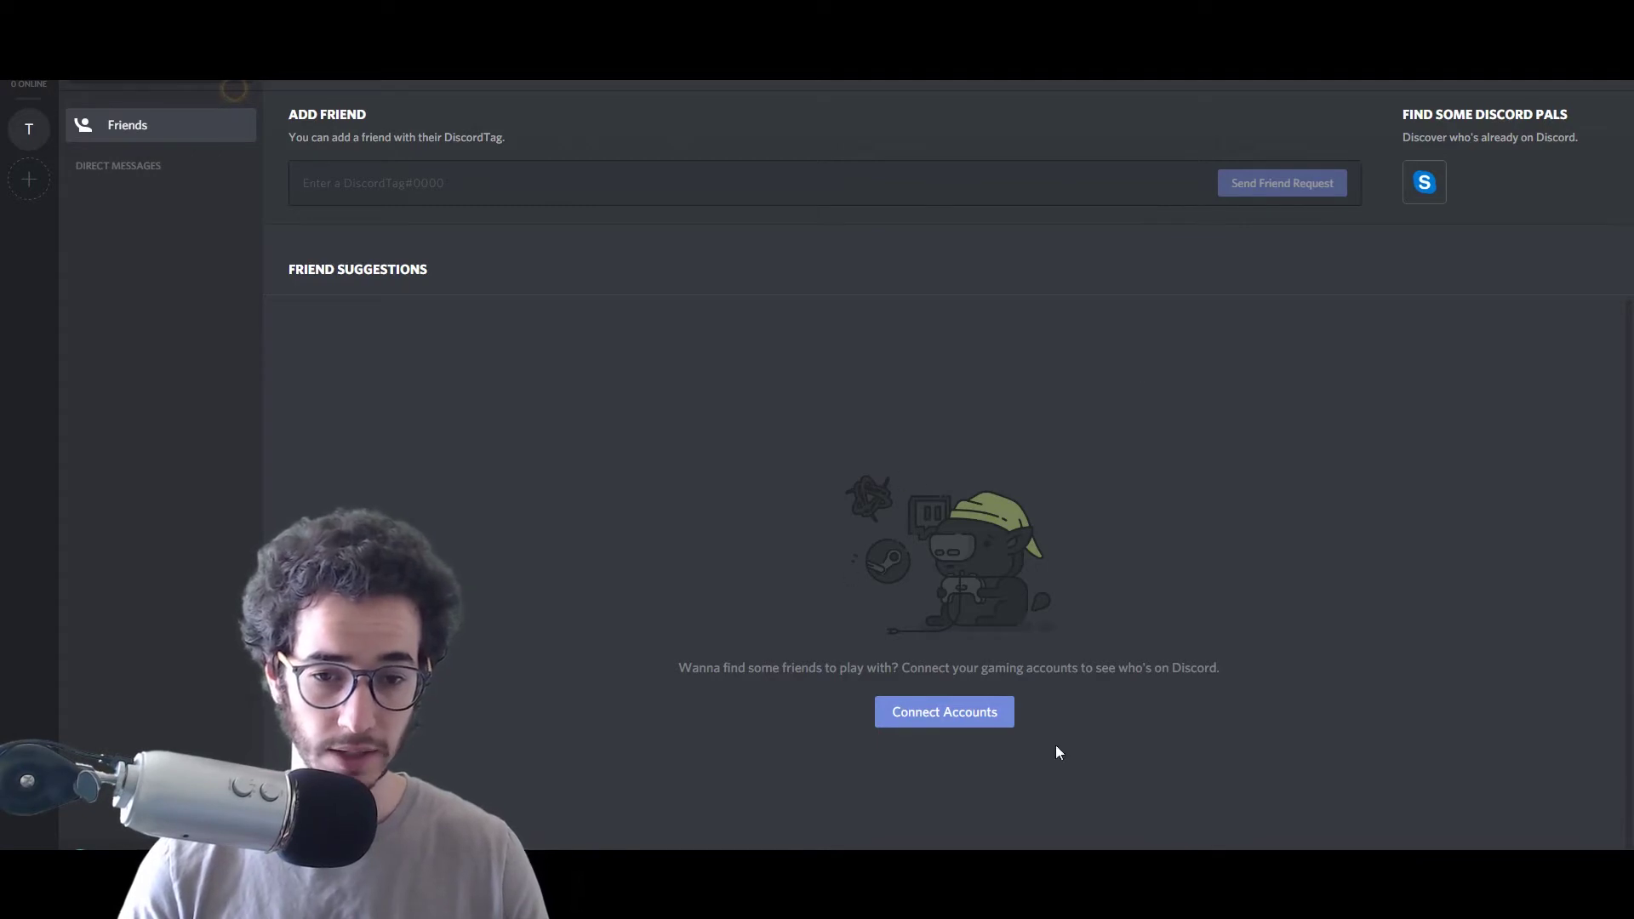
Step: View the Connections settings from the Friends page, then close settings
click(979, 724)
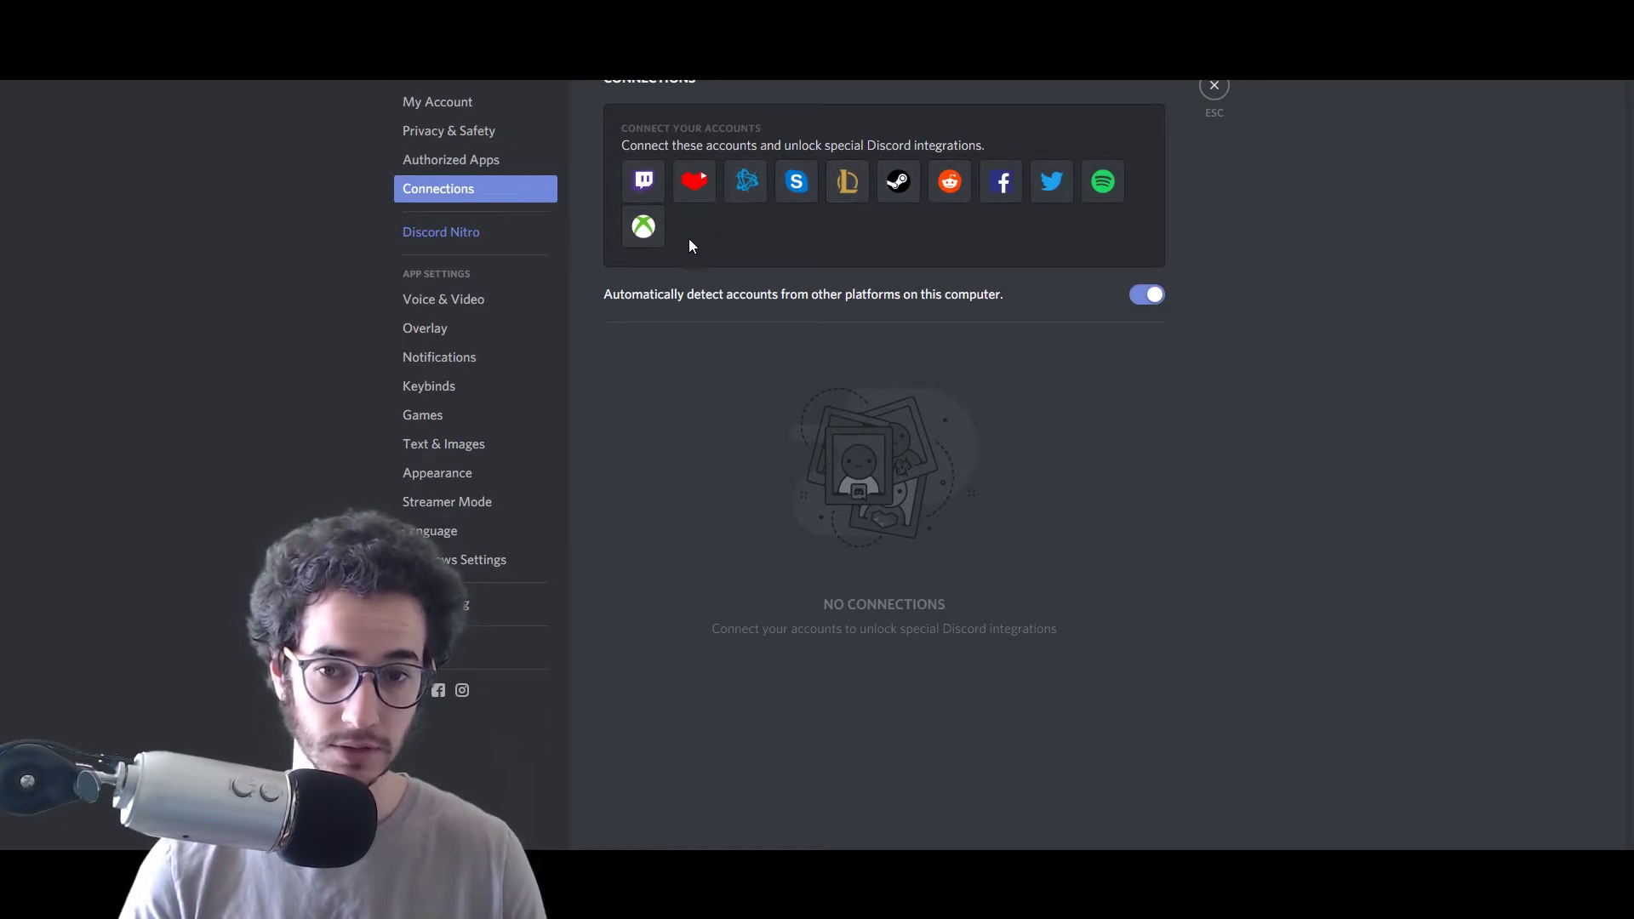
click(1216, 87)
click(29, 128)
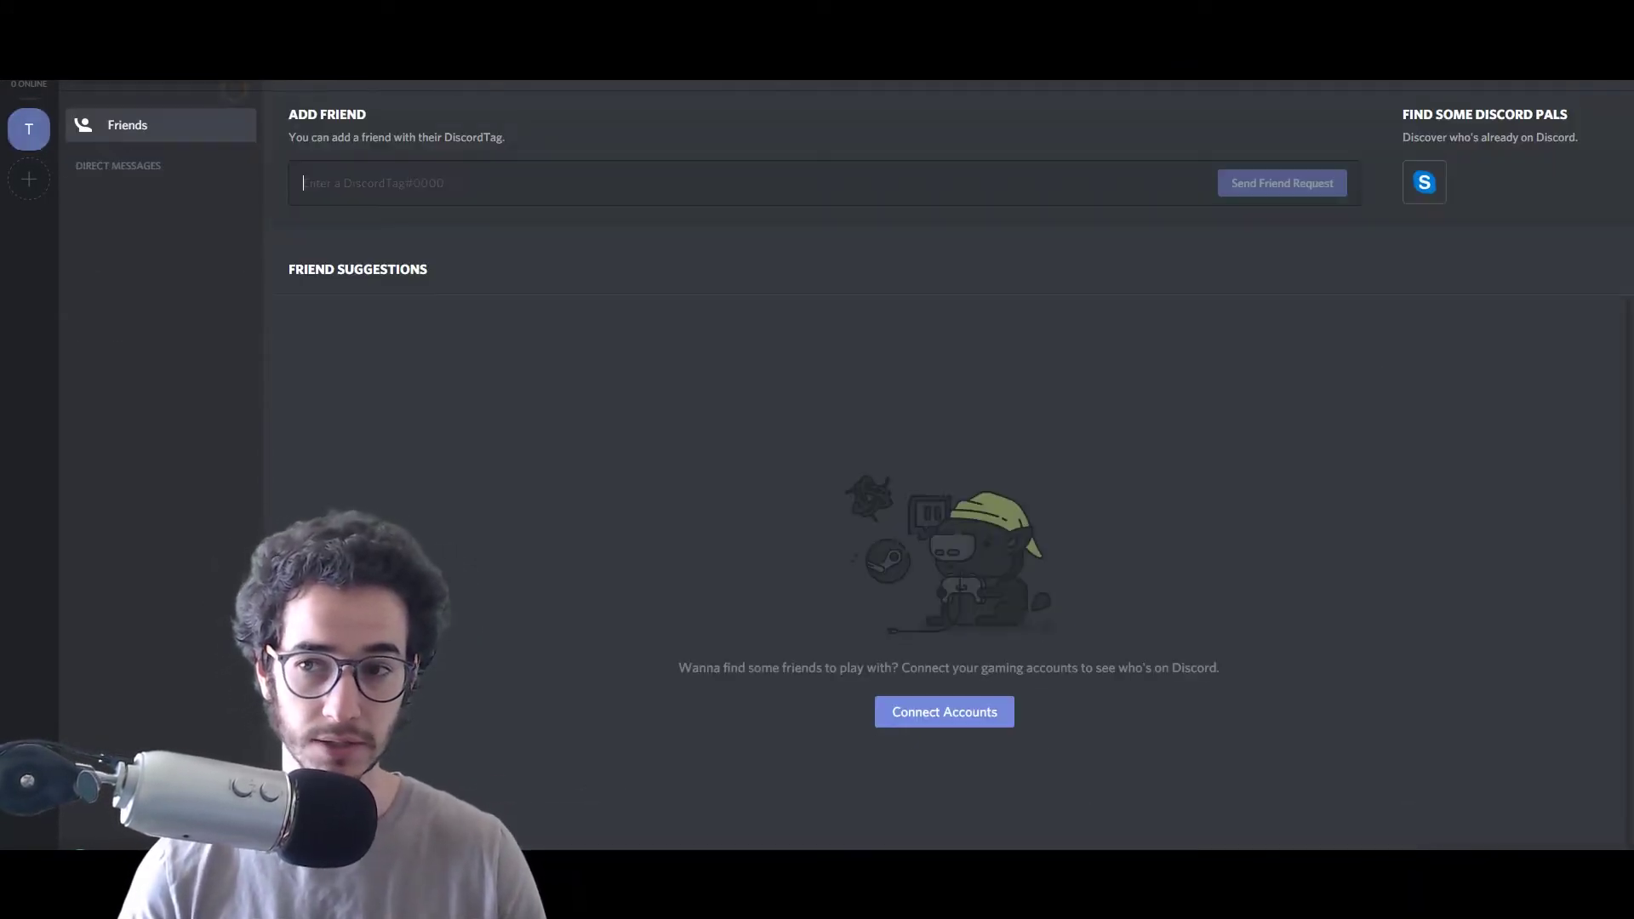
Step: Go back to the server's text-1 channel via its sidebar icon
click(23, 132)
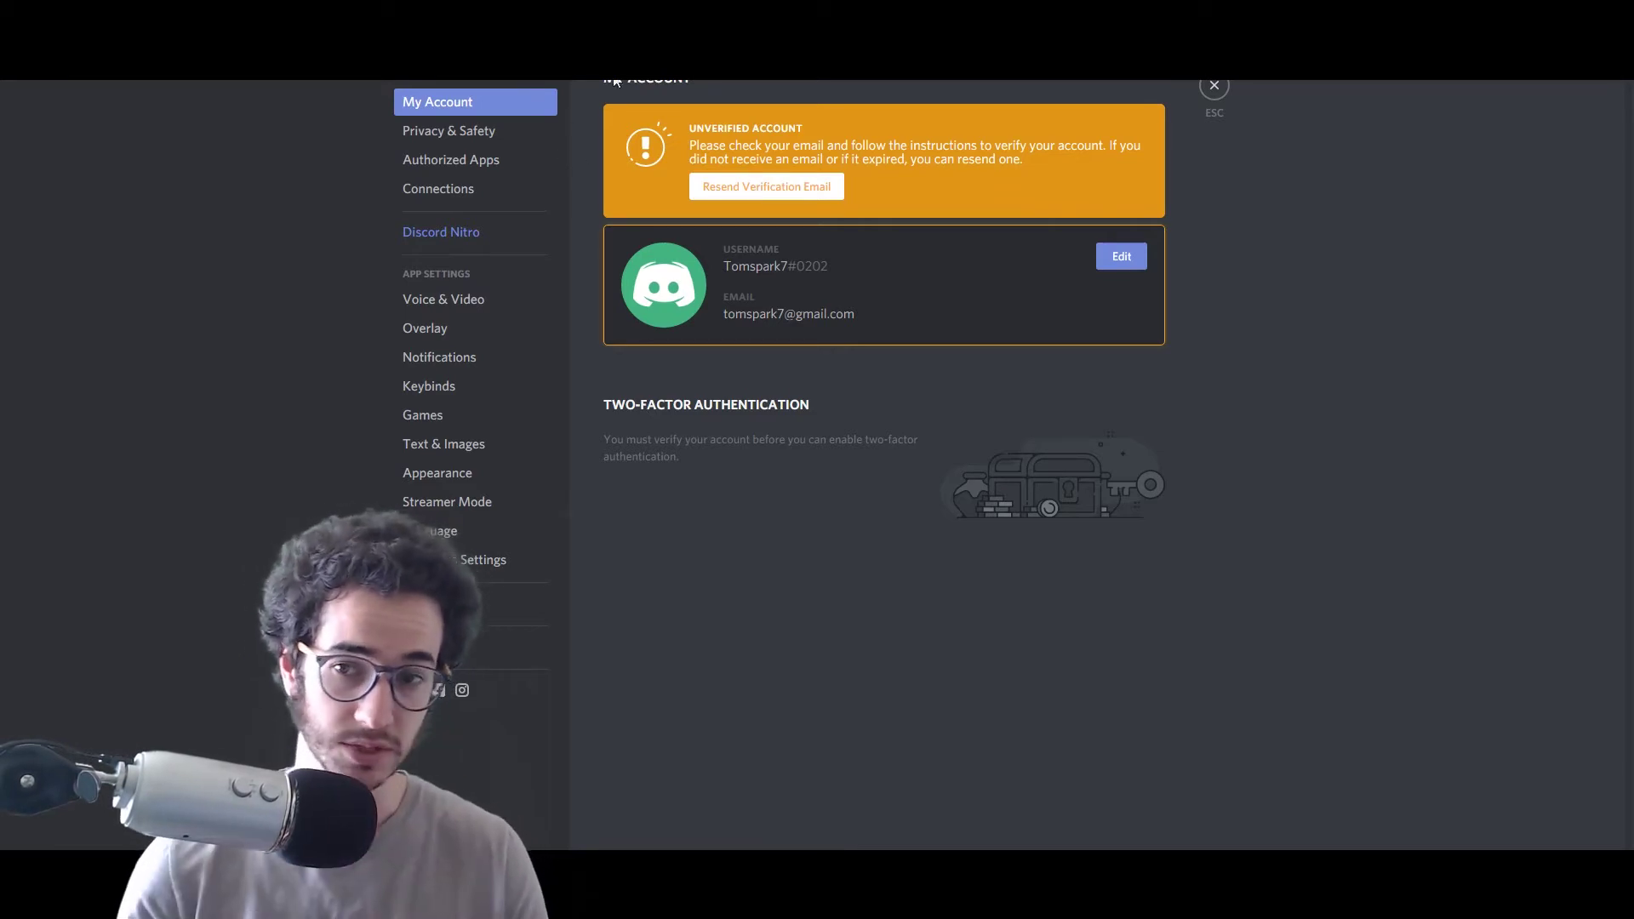
Step: Review the Privacy & Safety page: safe DMs set to 'My friends are nice', all friend-request toggles on
click(468, 130)
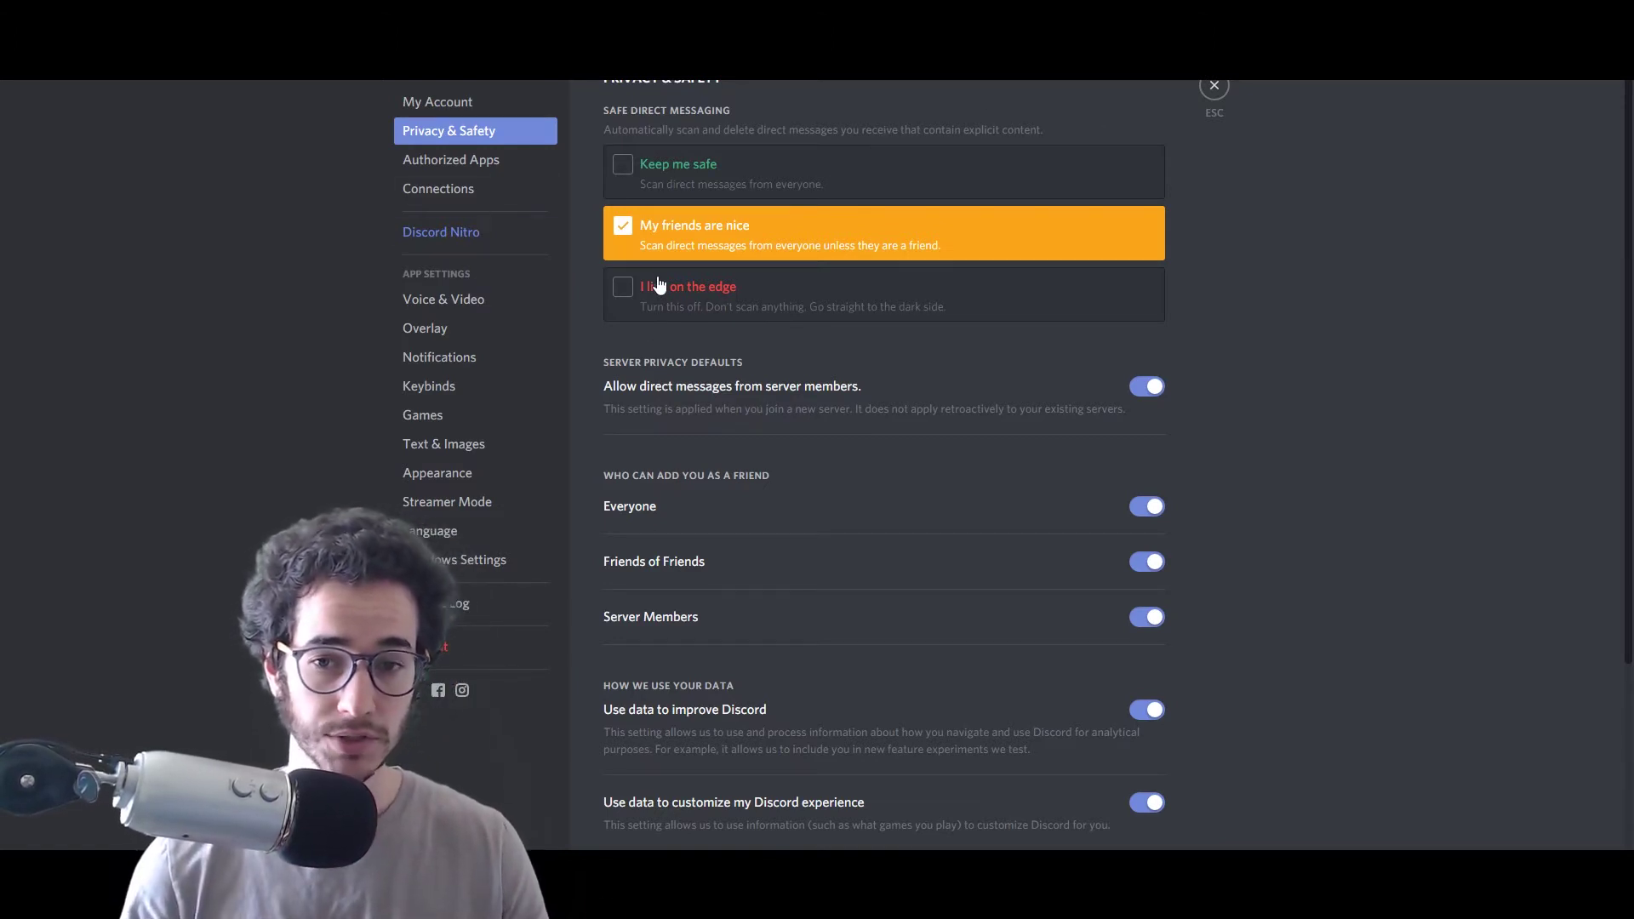
scroll(937, 409, down, 1)
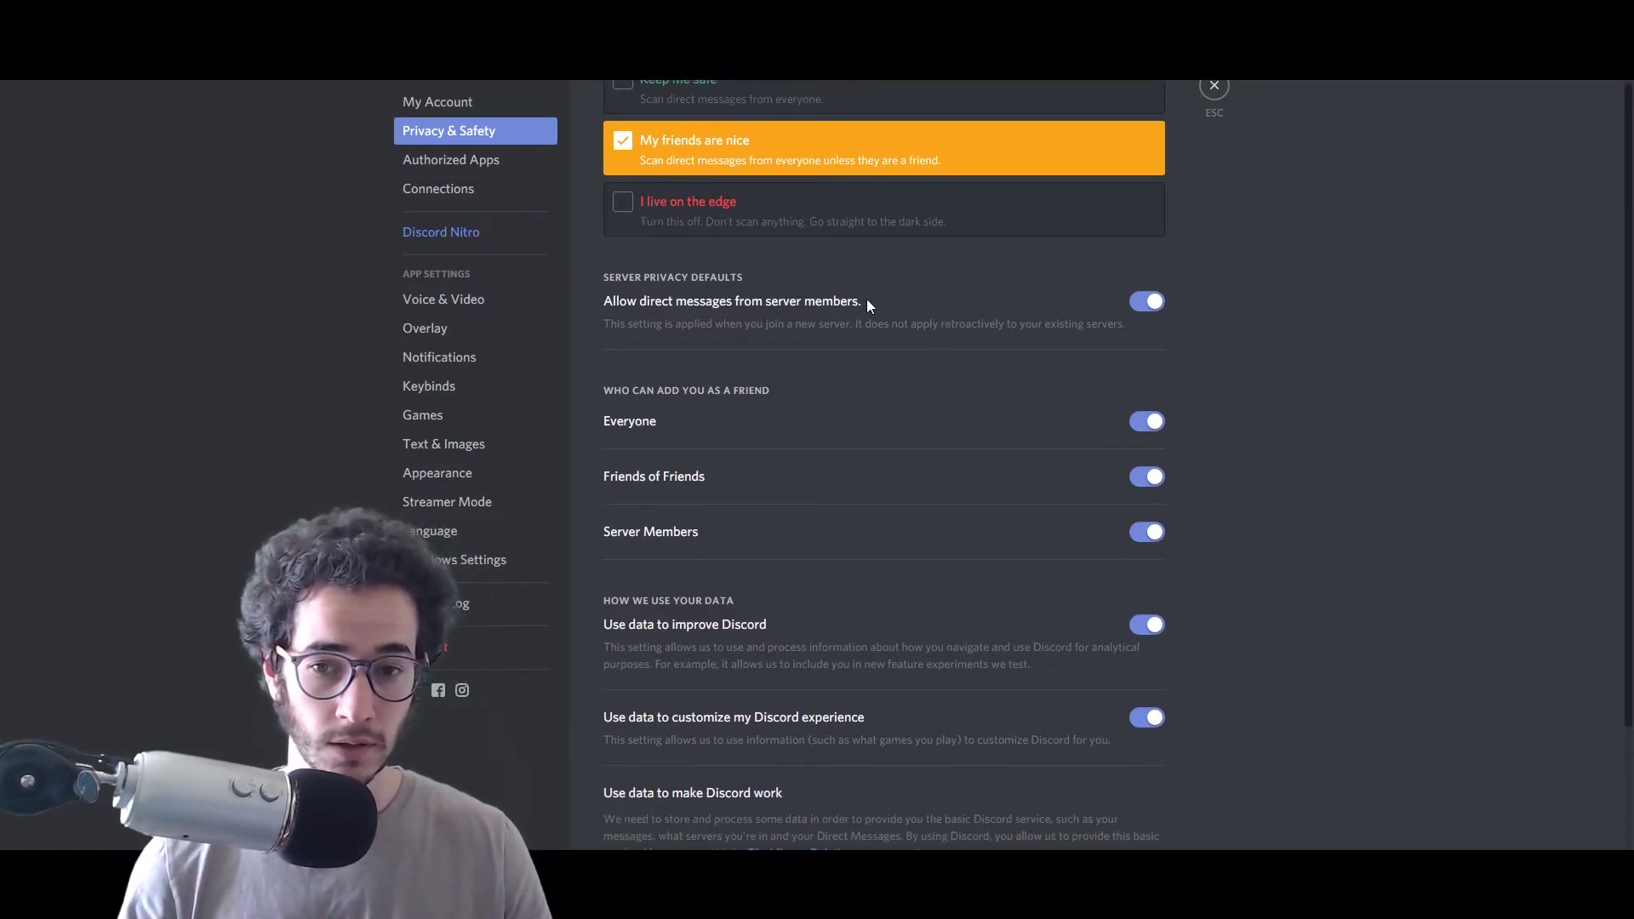
scroll(850, 293, down, 1)
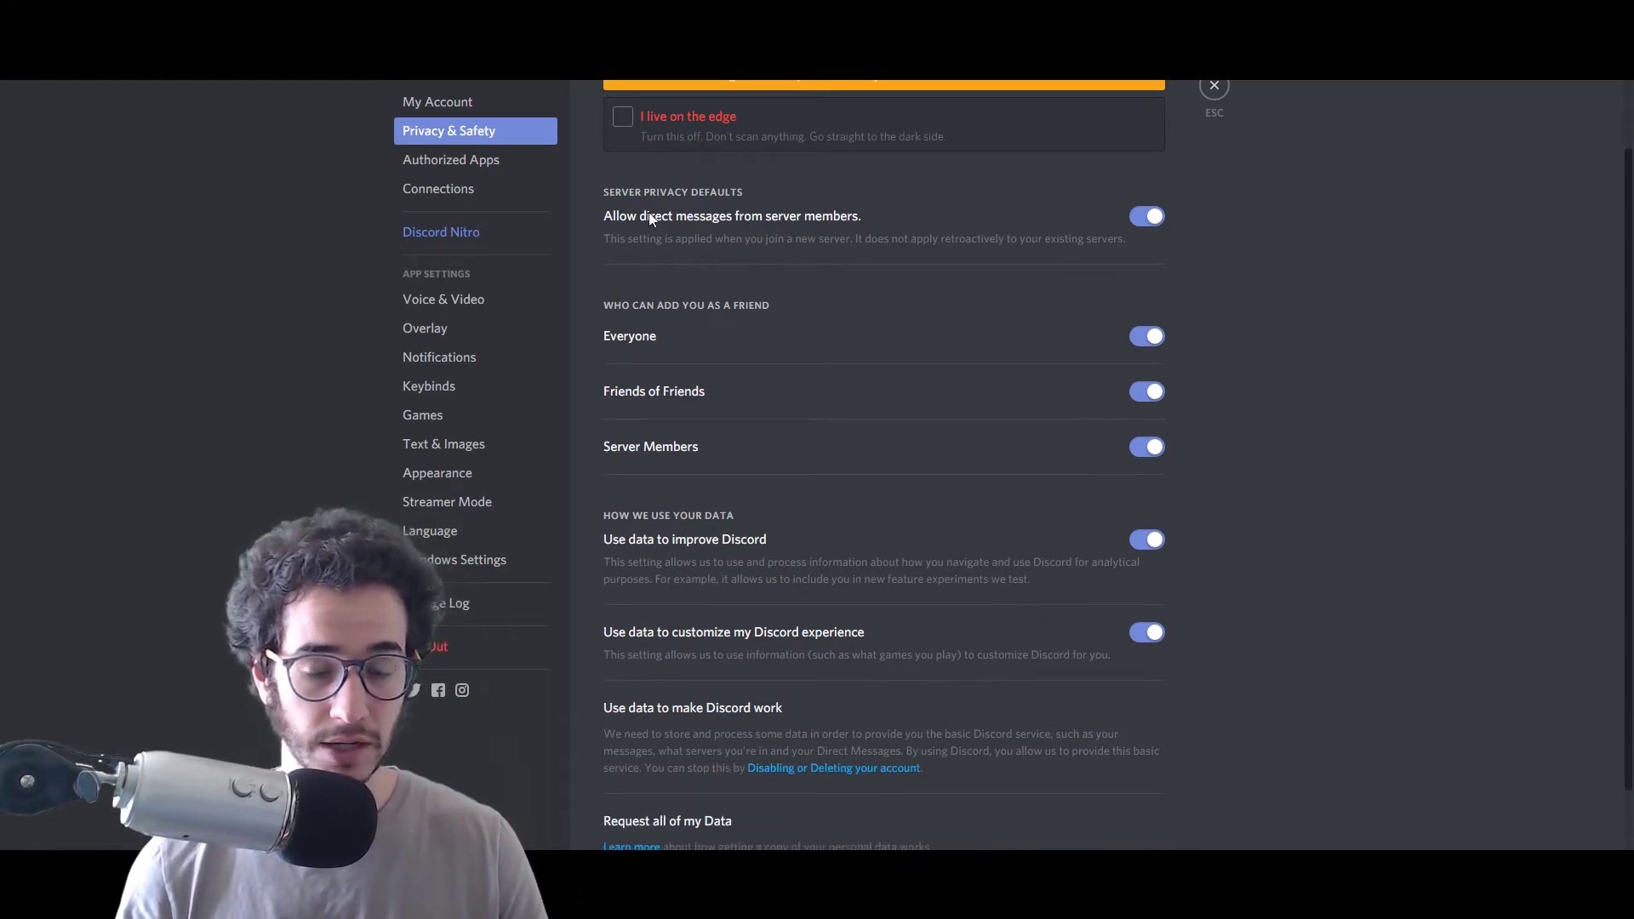
scroll(699, 308, down, 1)
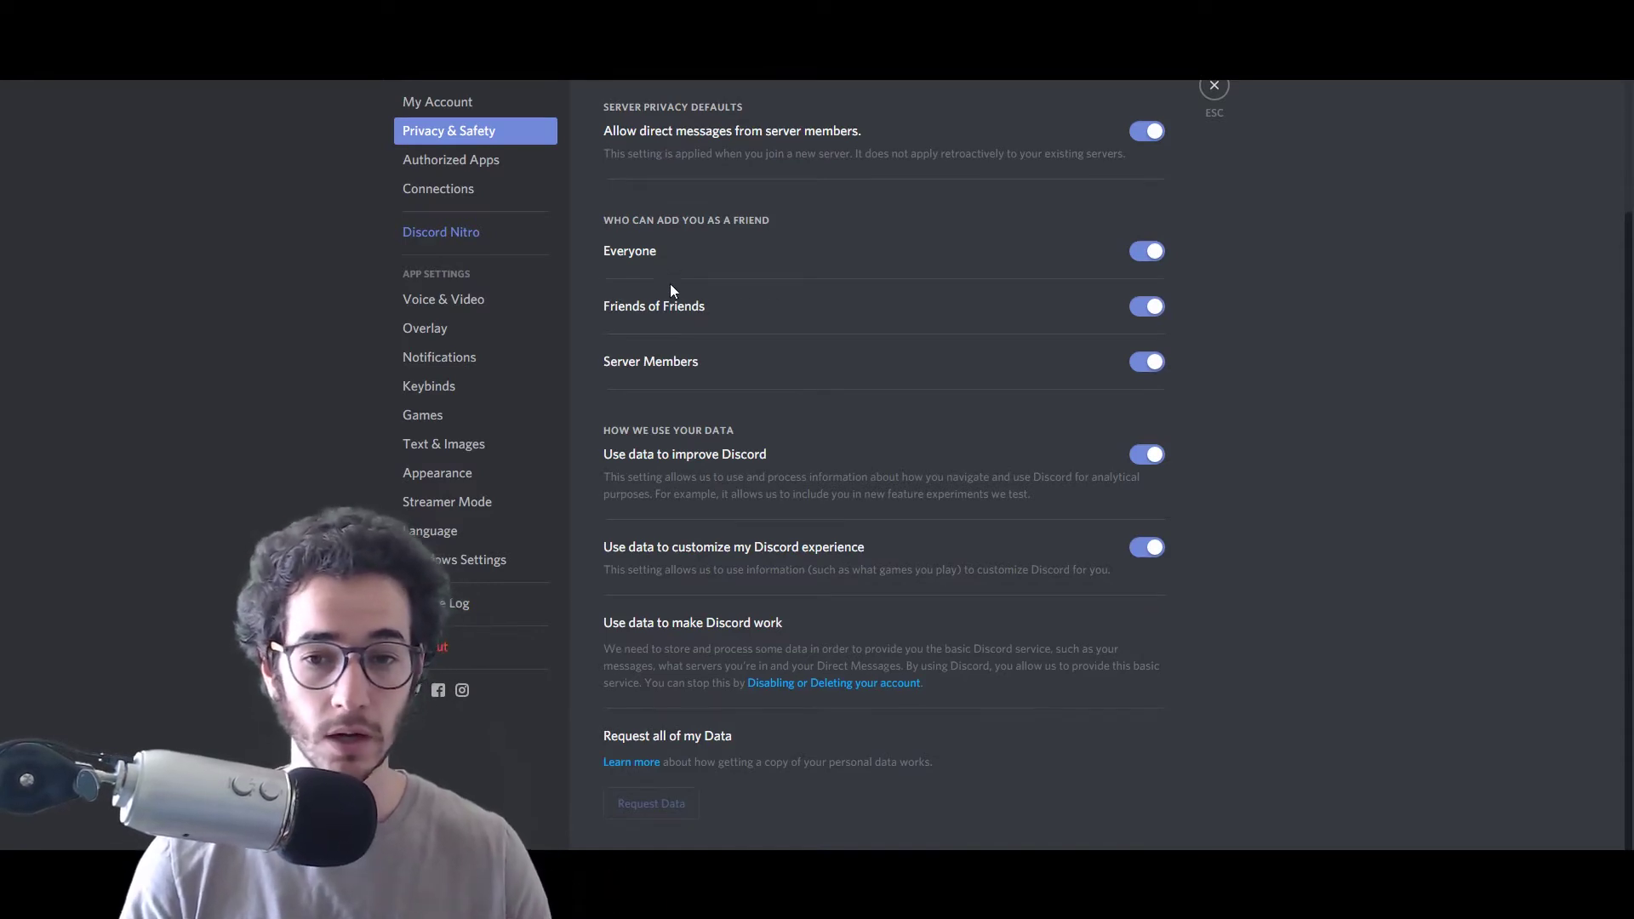
scroll(727, 343, down, 1)
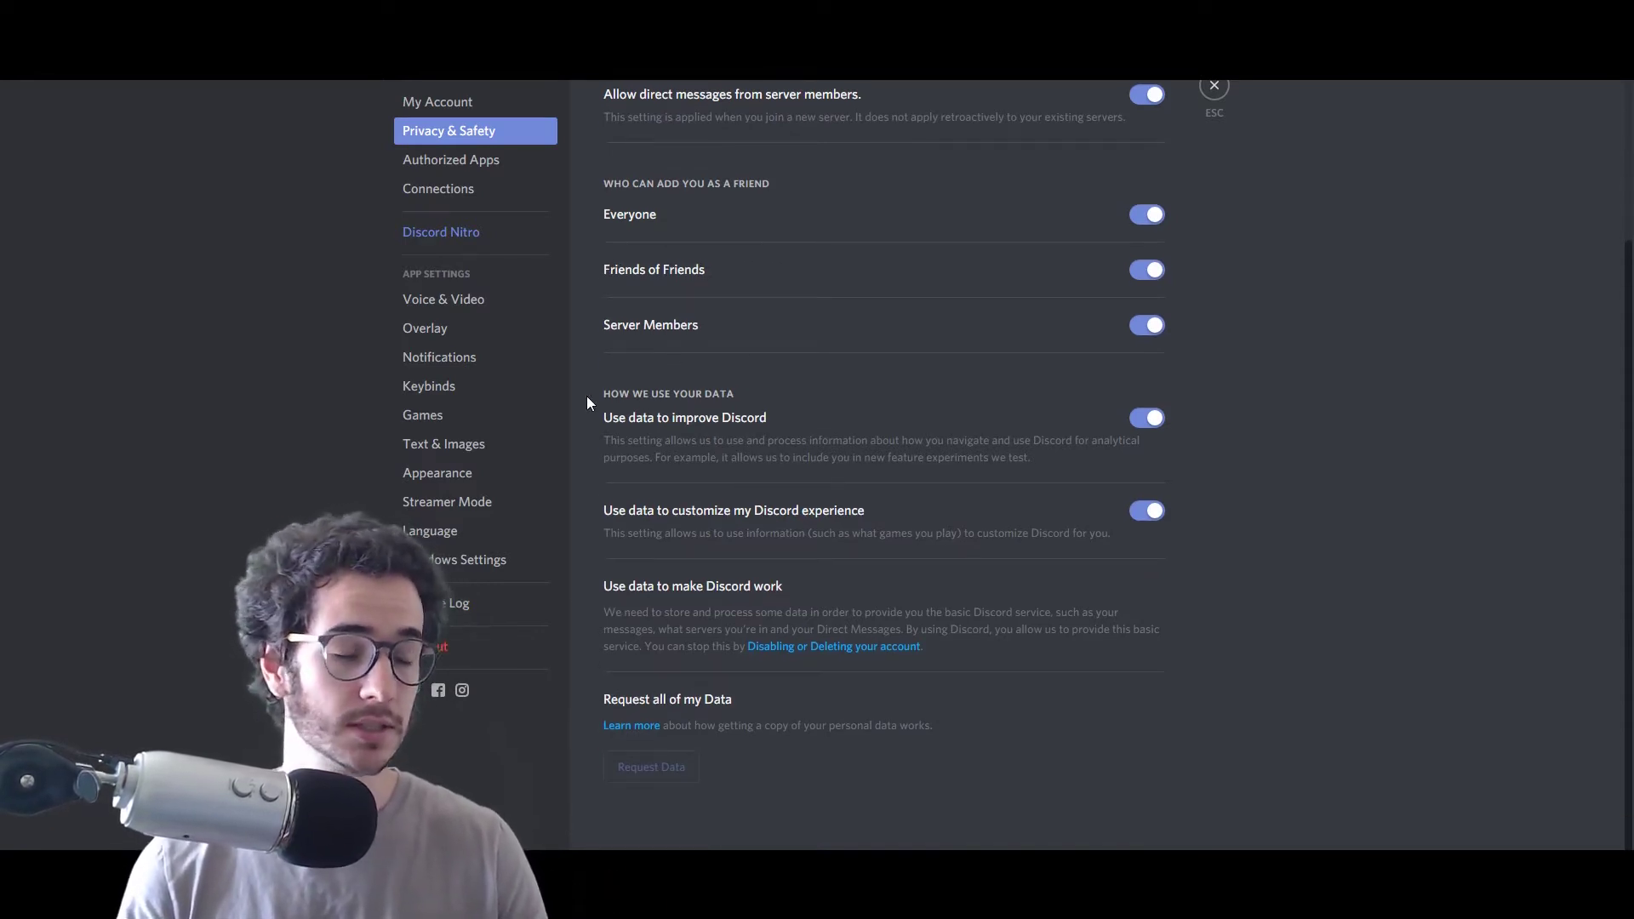